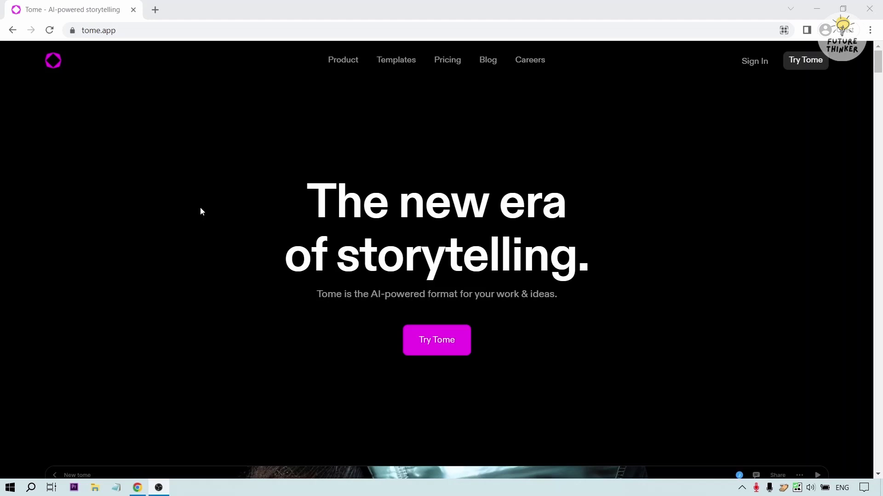
# - Open Tome's sign-in page in a new tab and choose Sign in with Google
pyautogui.click(224, 31)
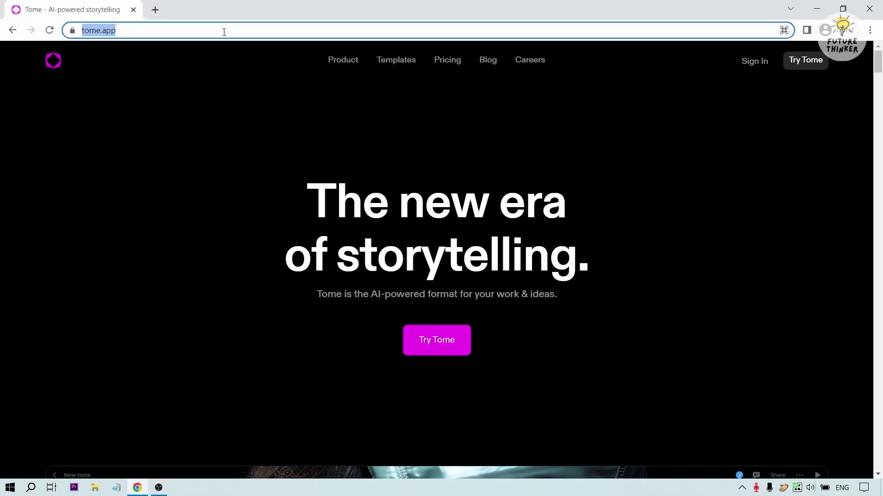
pyautogui.click(224, 32)
pyautogui.click(656, 196)
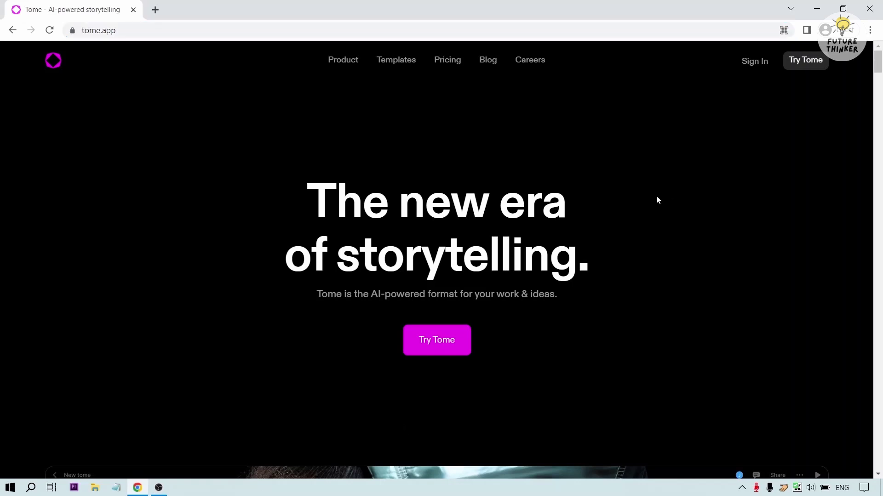
pyautogui.click(758, 62)
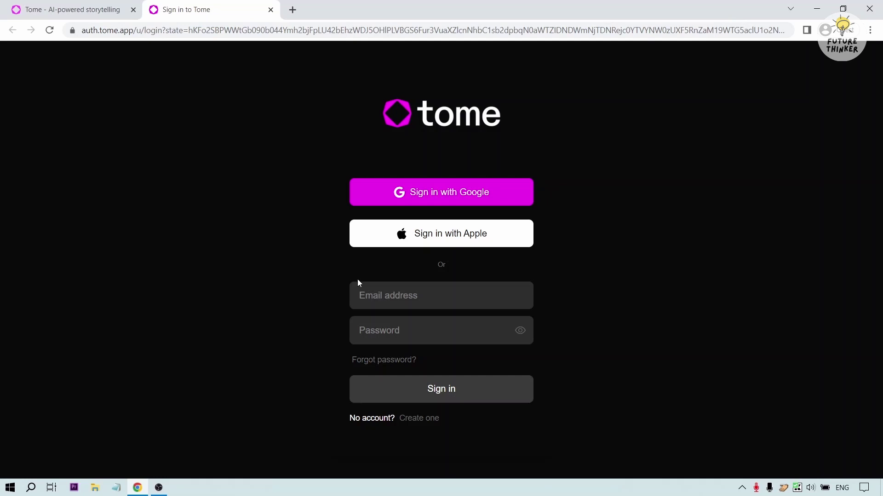
pyautogui.click(394, 305)
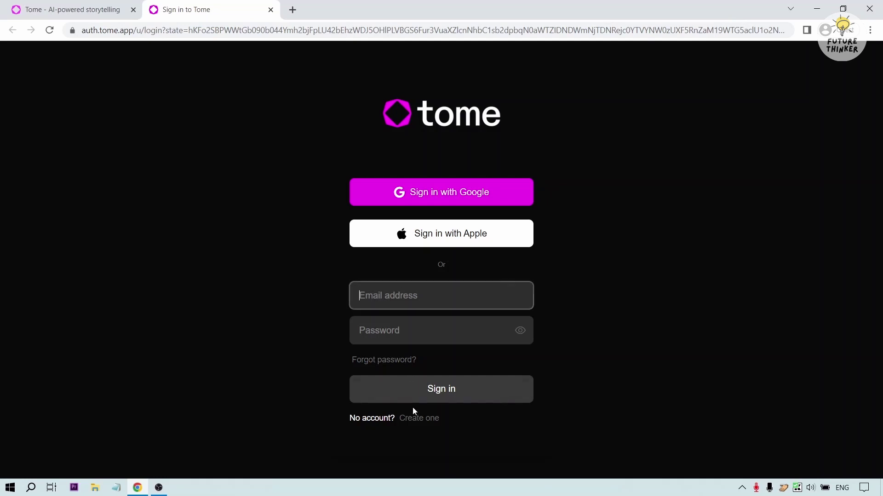
pyautogui.click(263, 259)
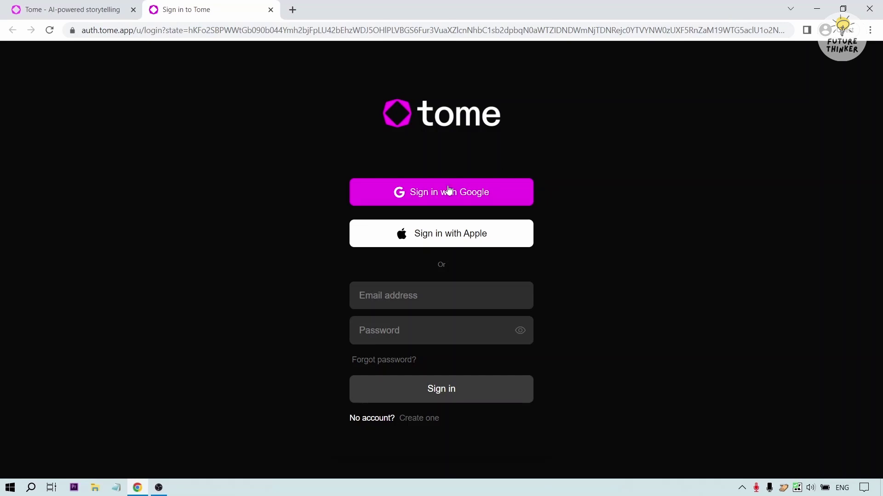
pyautogui.click(429, 201)
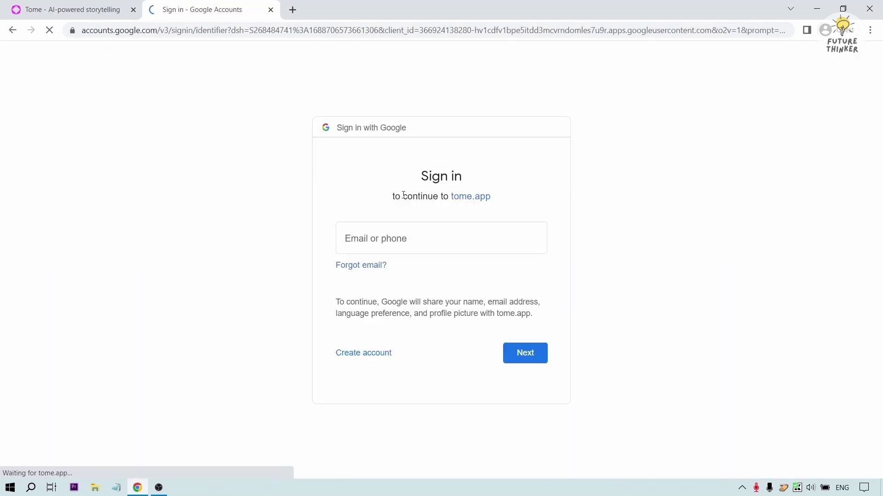
# - Sign in to Google with the account's e-mail address and password
pyautogui.click(397, 227)
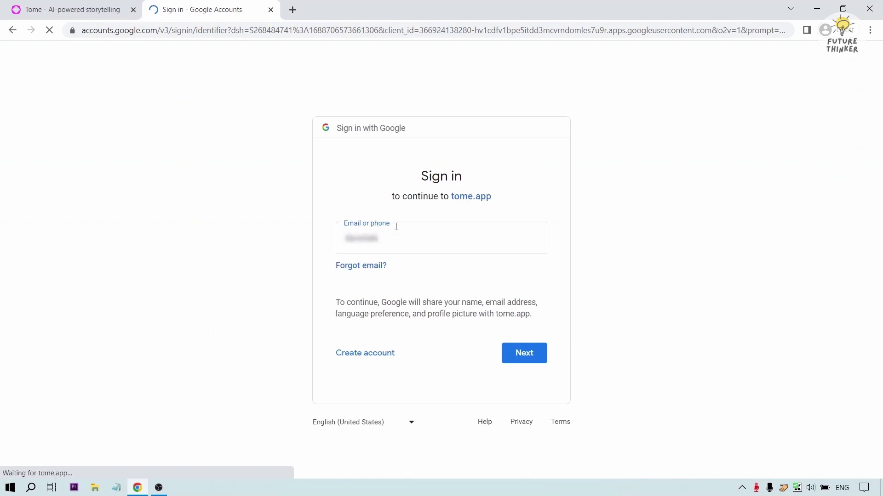
pyautogui.press('Return')
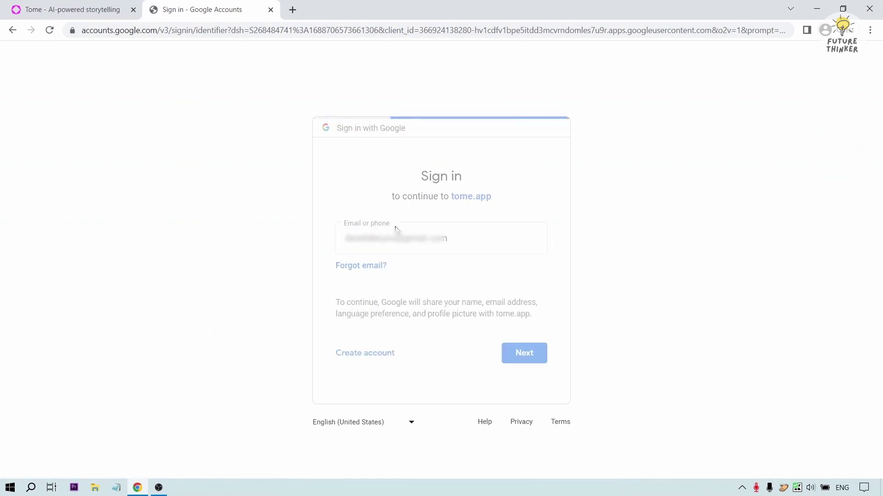
pyautogui.write('•••••••••••')
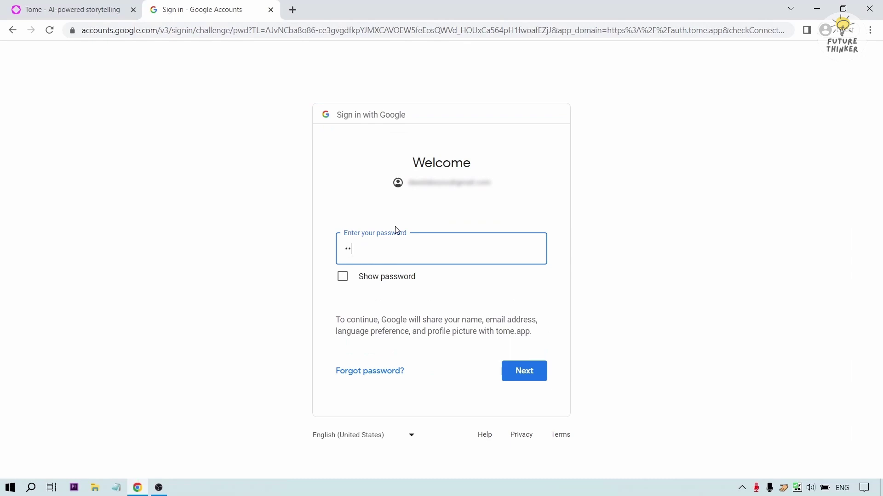
pyautogui.press('Return')
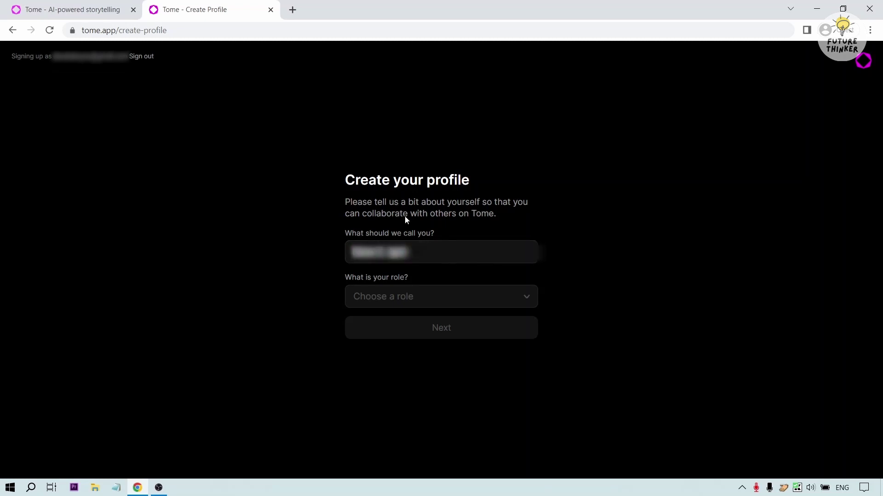
# - Replace the display name with a shorter one, pick the Educator role, and submit
pyautogui.tripleClick(419, 259)
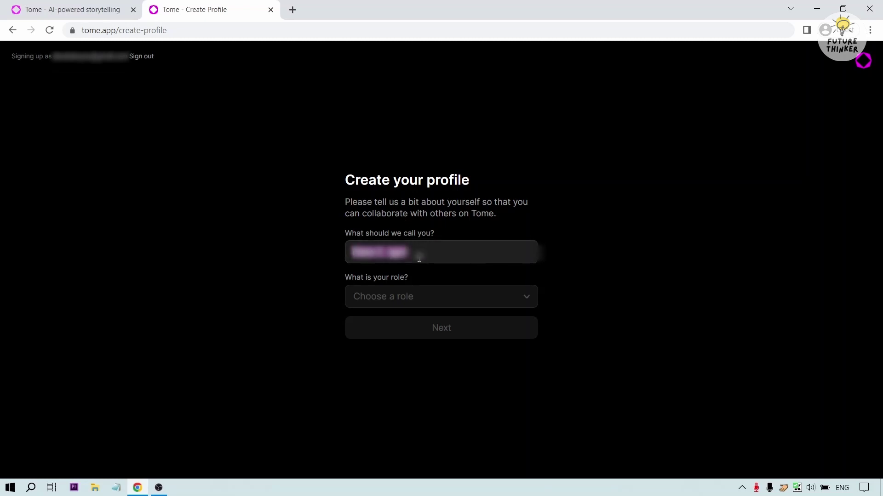
pyautogui.press('BackSpace')
pyautogui.write('[unreadable]')
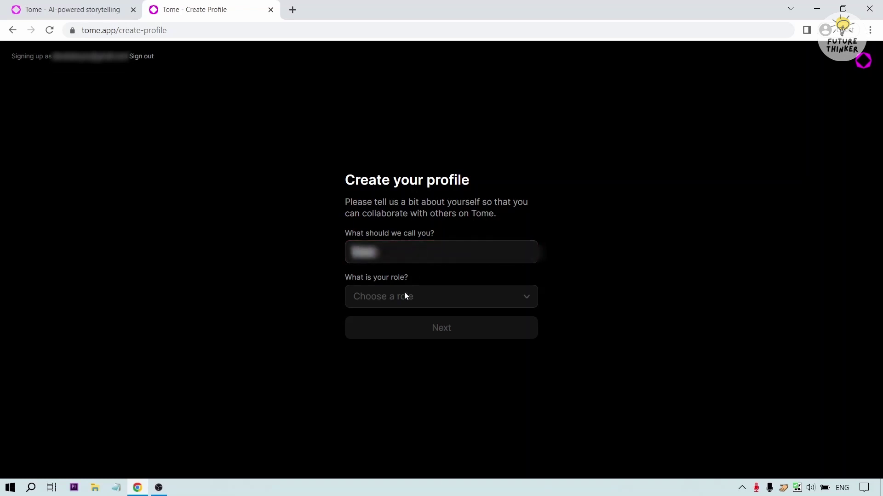
pyautogui.click(405, 291)
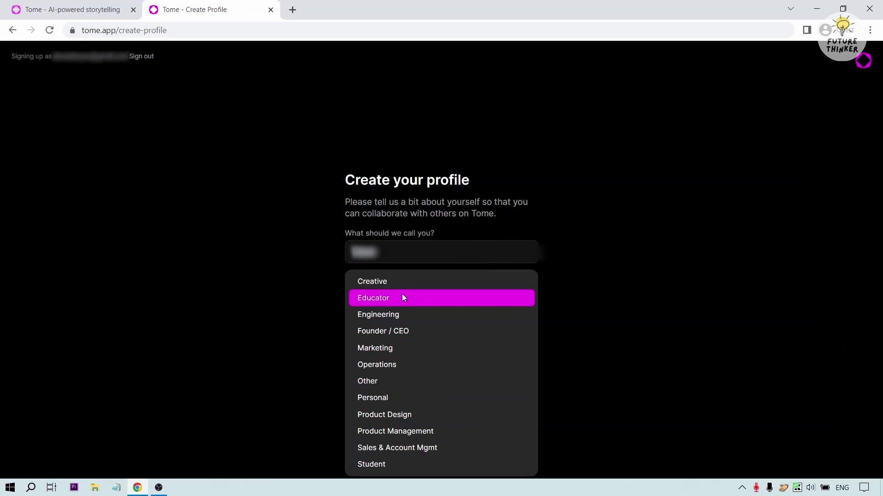
pyautogui.click(402, 298)
pyautogui.click(409, 327)
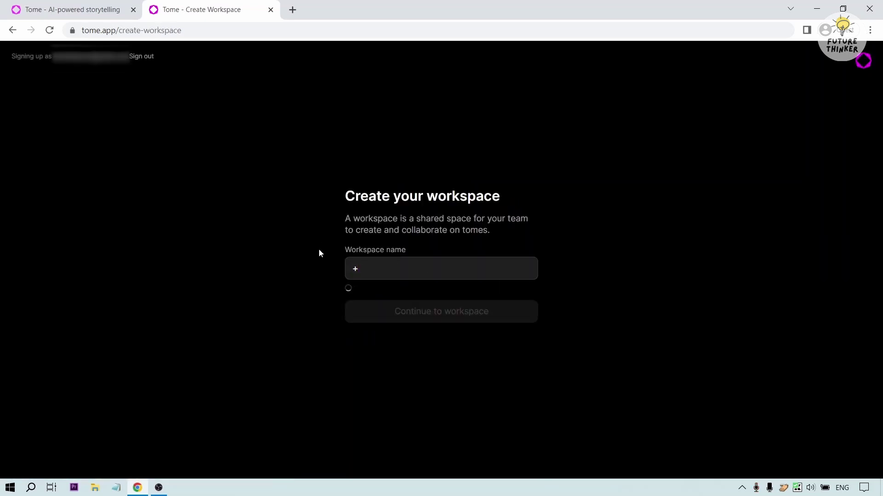
# - Enter a name for the new workspace and create it
pyautogui.click(420, 273)
pyautogui.write('Benji')
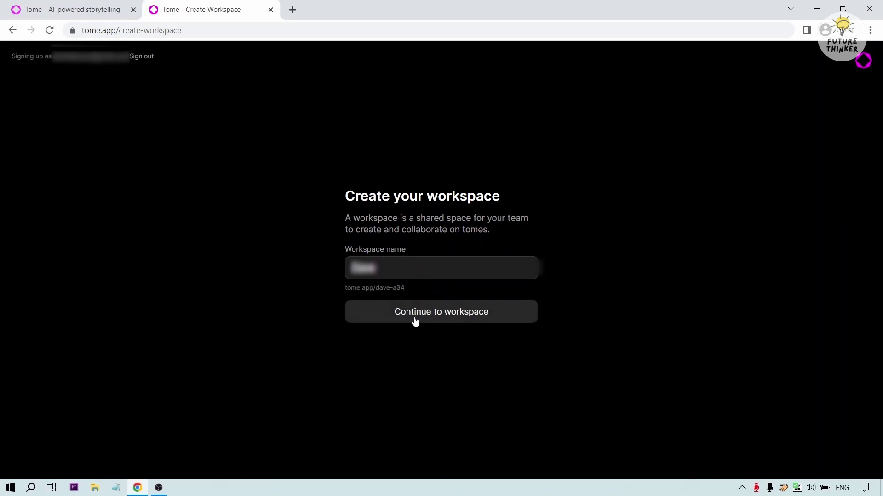
pyautogui.click(416, 308)
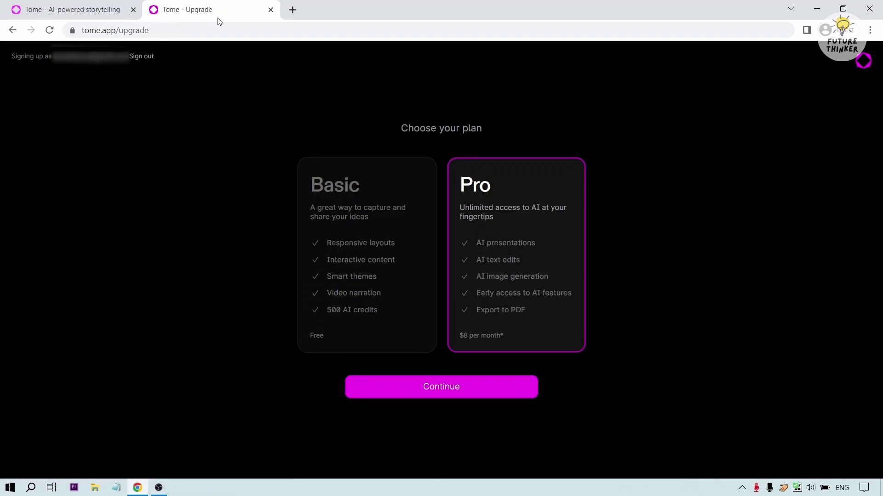
# - Select the free Basic plan and continue to the workspace dashboard
pyautogui.click(351, 232)
pyautogui.click(434, 394)
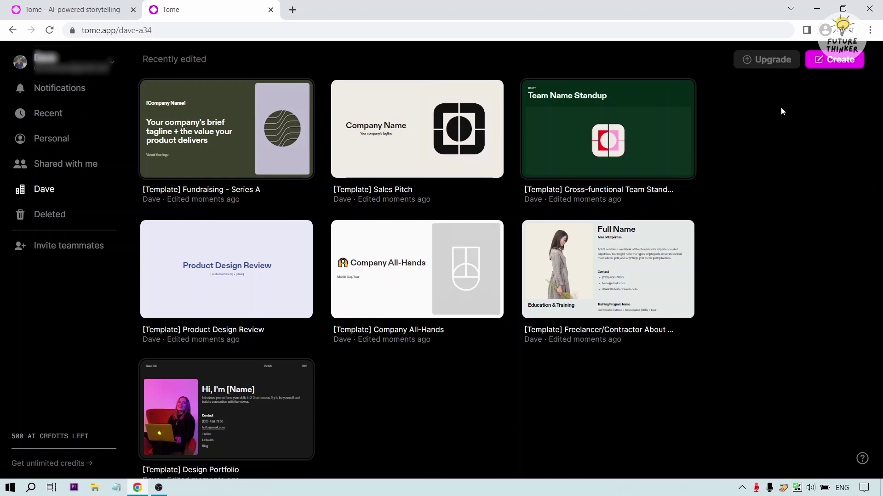
# - Start a new tome and prompt the AI: 'create a presentation on how to earn in real-estate'
pyautogui.click(826, 70)
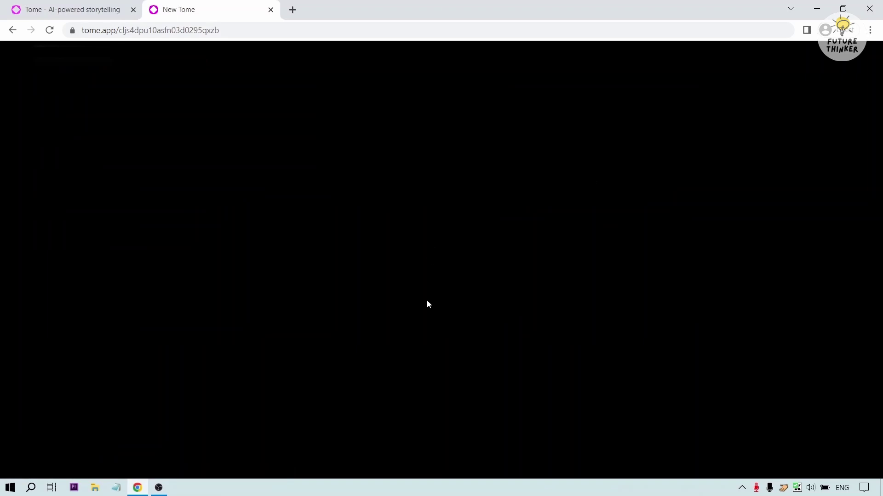
pyautogui.scroll(2, 391, 361)
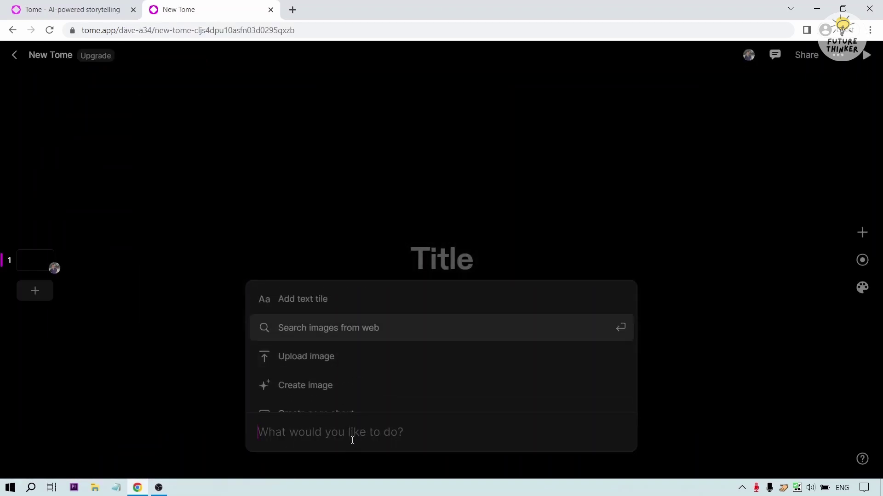
pyautogui.click(351, 432)
pyautogui.write('create')
pyautogui.press('BackSpace')
pyautogui.write('e a ')
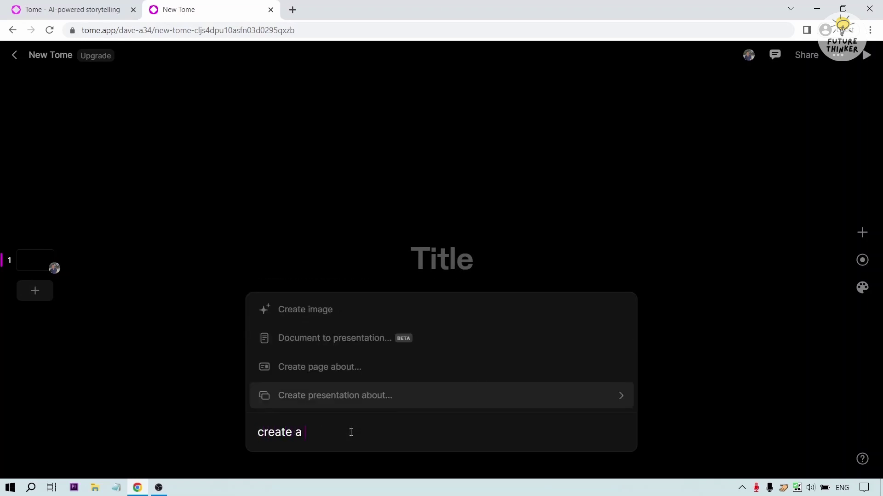
pyautogui.write('presentation on')
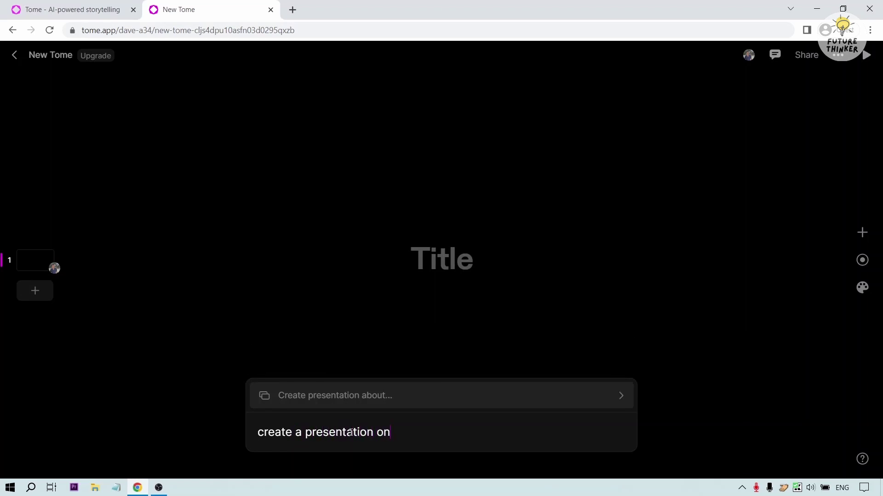
pyautogui.write(' how to earn in rela')
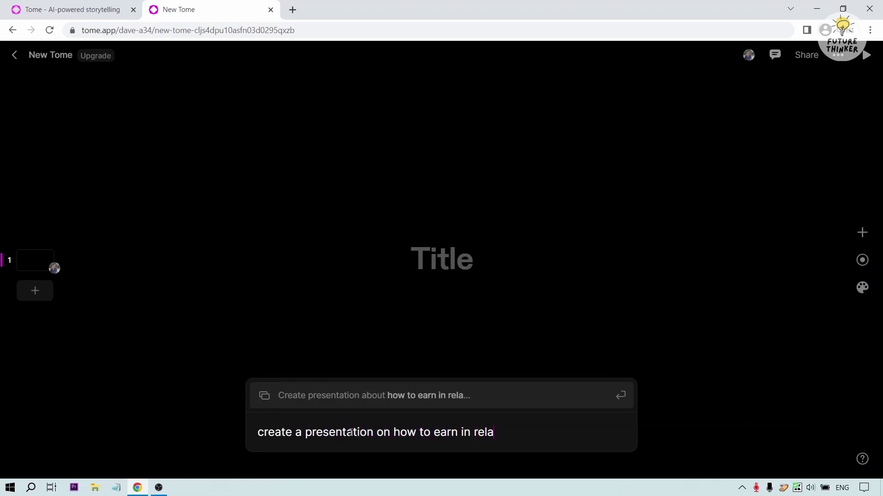
pyautogui.press('BackSpace')
pyautogui.press('BackSpace')
pyautogui.write('al-estate')
pyautogui.press('Return')
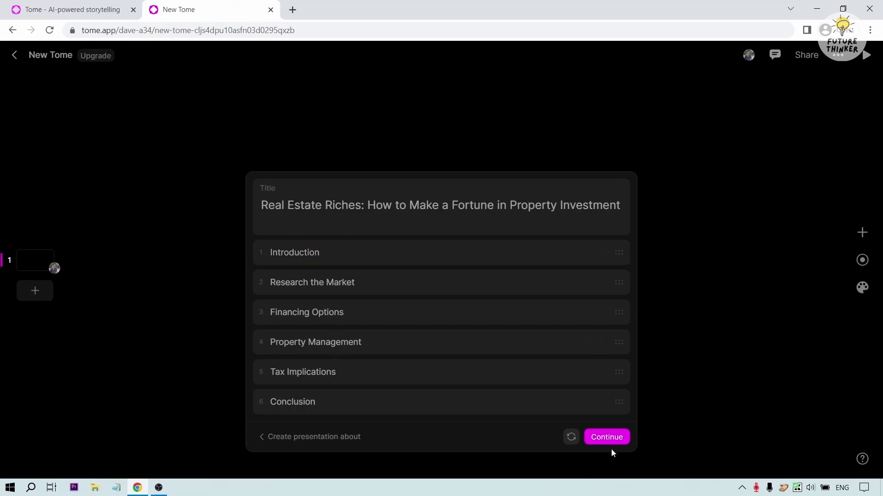
# - Accept the six-section Real Estate Riches outline to generate the eight-page deck
pyautogui.click(607, 438)
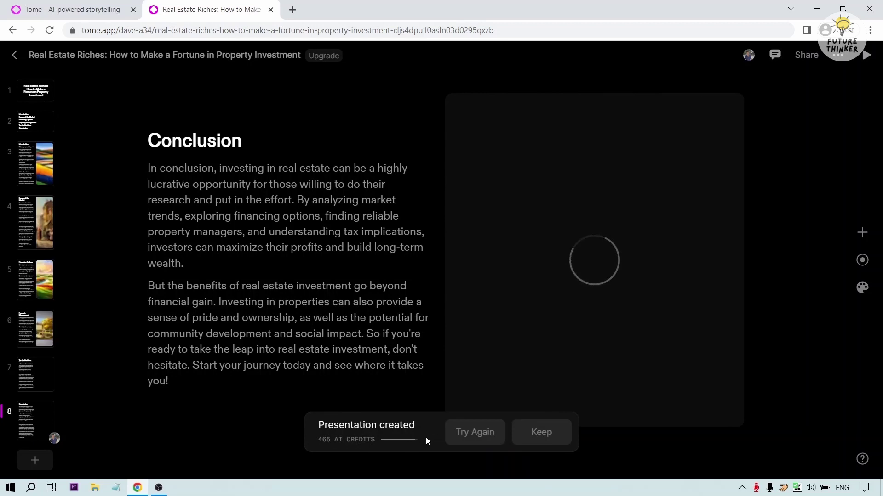
# - Keep the generated deck and view slide 2's agenda, selecting its text block
pyautogui.click(538, 440)
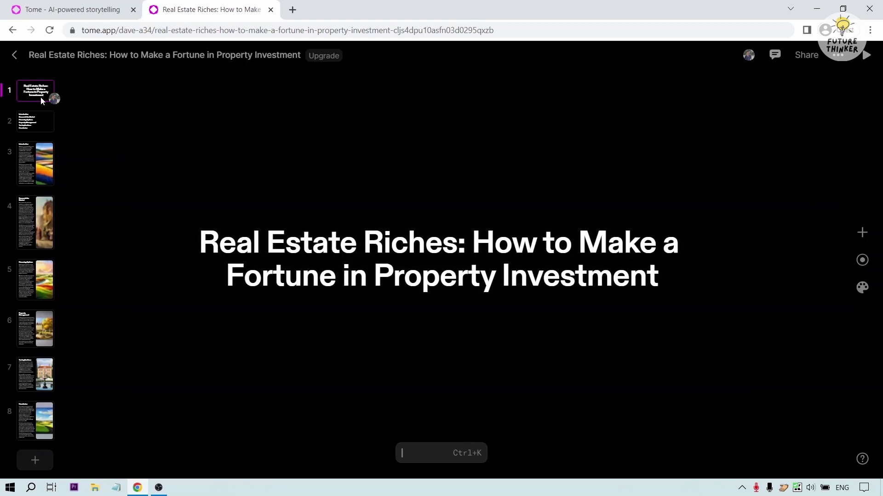
pyautogui.click(37, 125)
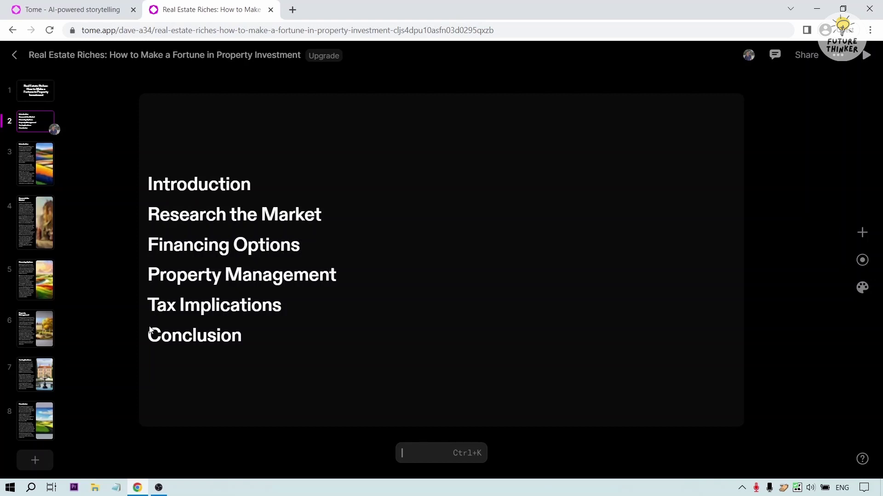
pyautogui.click(563, 285)
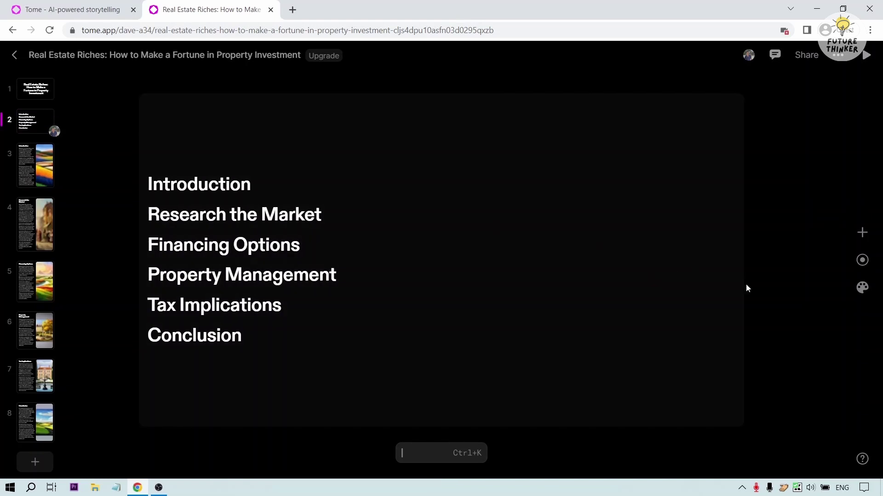
# - Try the Light theme, then apply the Creme theme to the tome
pyautogui.click(851, 290)
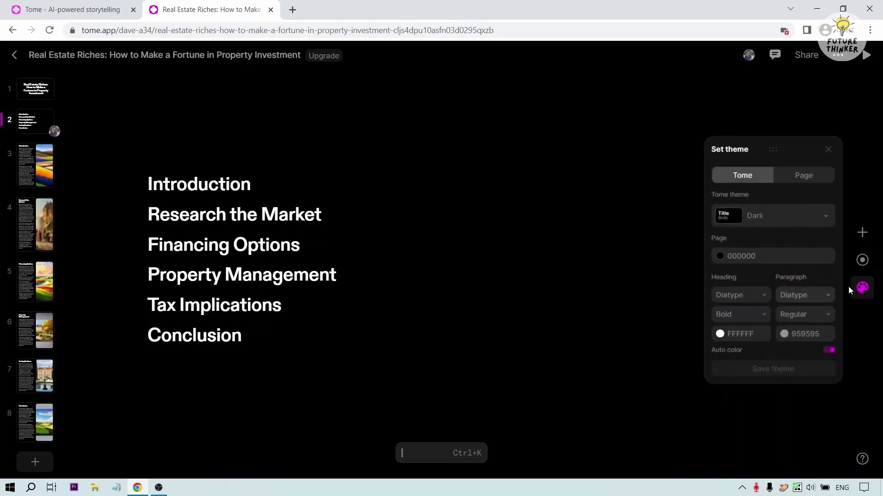
pyautogui.click(822, 221)
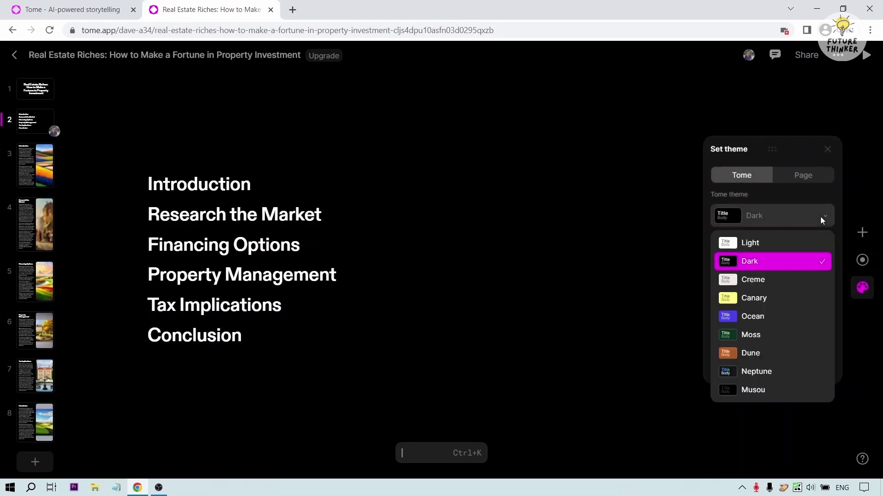
pyautogui.click(787, 247)
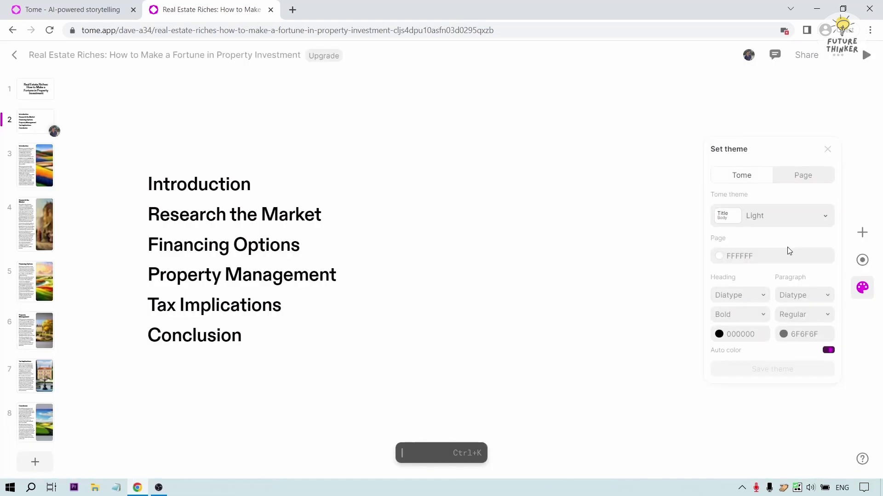
pyautogui.click(795, 223)
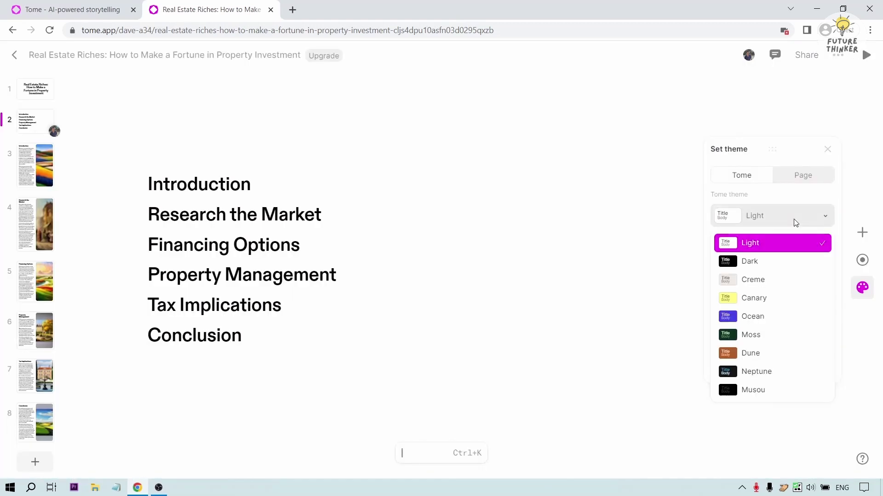
pyautogui.click(773, 276)
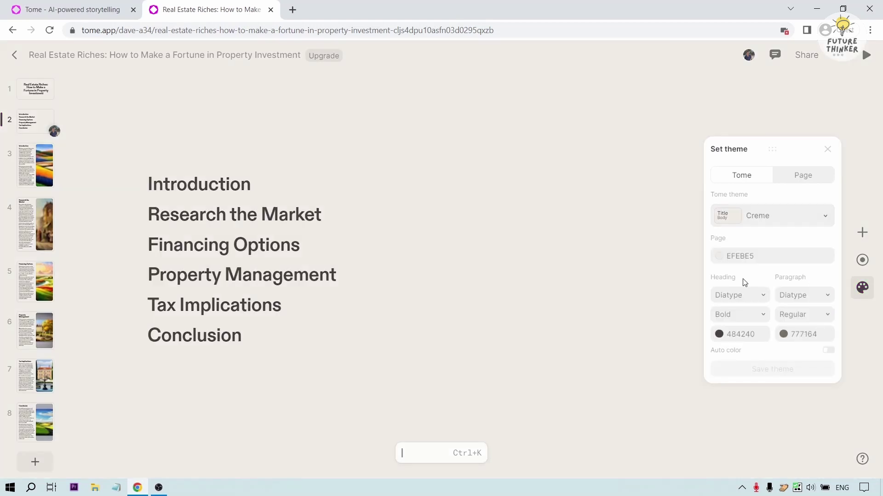
# - Test an orange F49612 page background, then settle on white with the Light theme
pyautogui.click(721, 256)
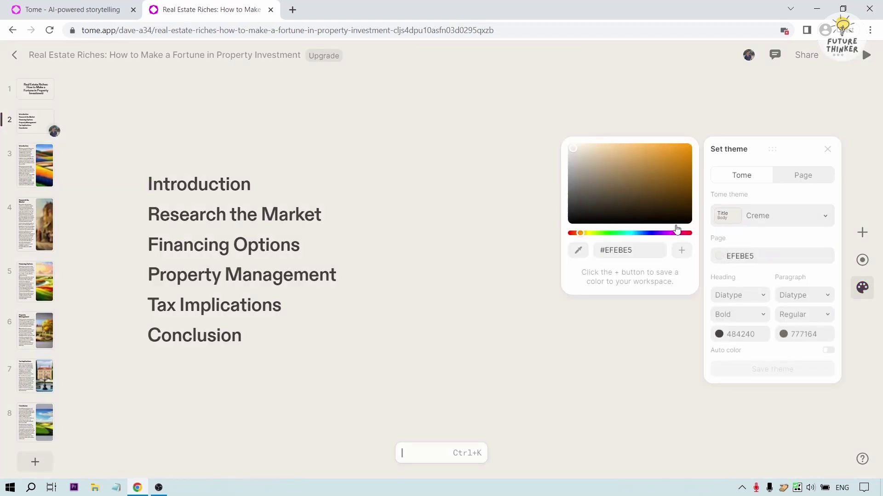
pyautogui.moveTo(654, 209); pyautogui.dragTo(683, 169)
pyautogui.click(683, 148)
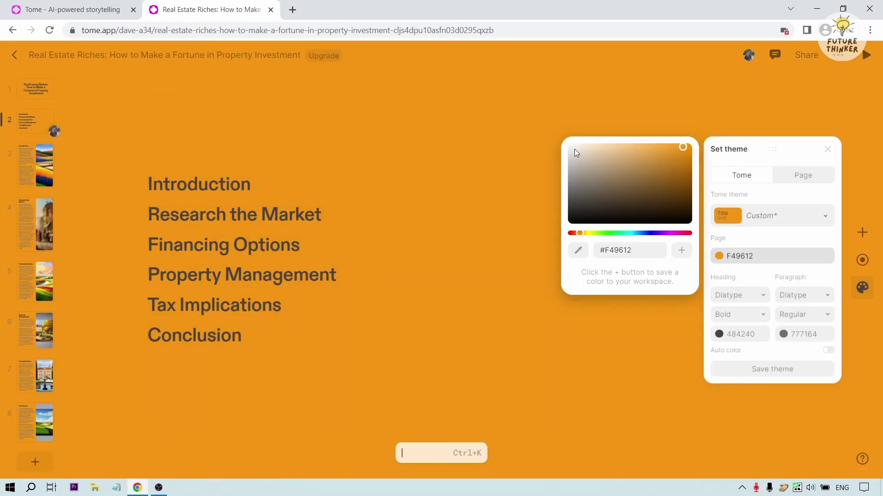
pyautogui.moveTo(574, 150); pyautogui.dragTo(570, 144)
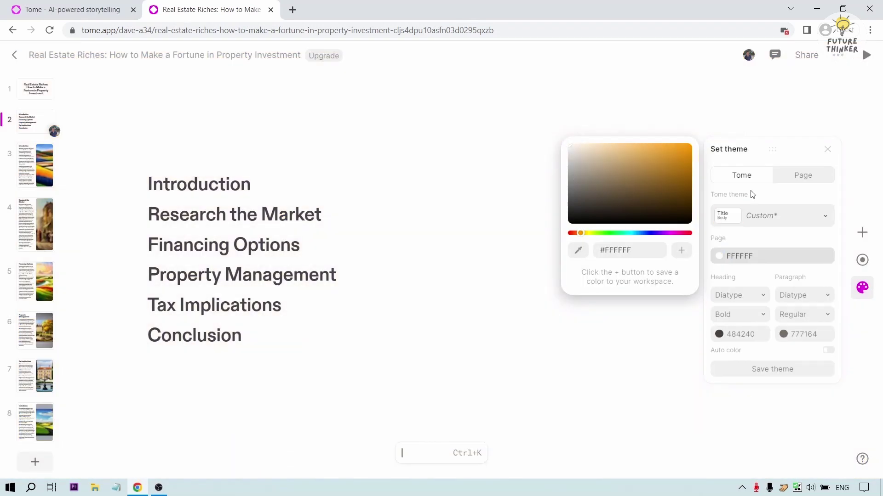
pyautogui.click(784, 223)
pyautogui.click(754, 251)
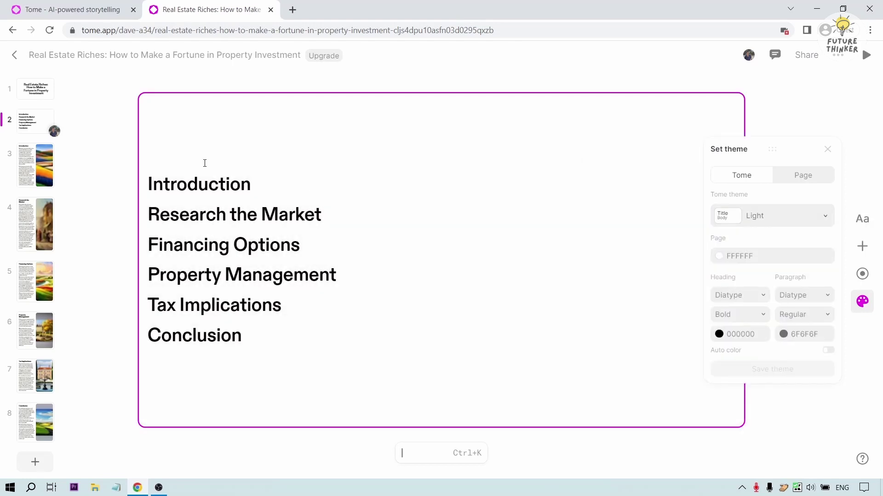
pyautogui.click(135, 152)
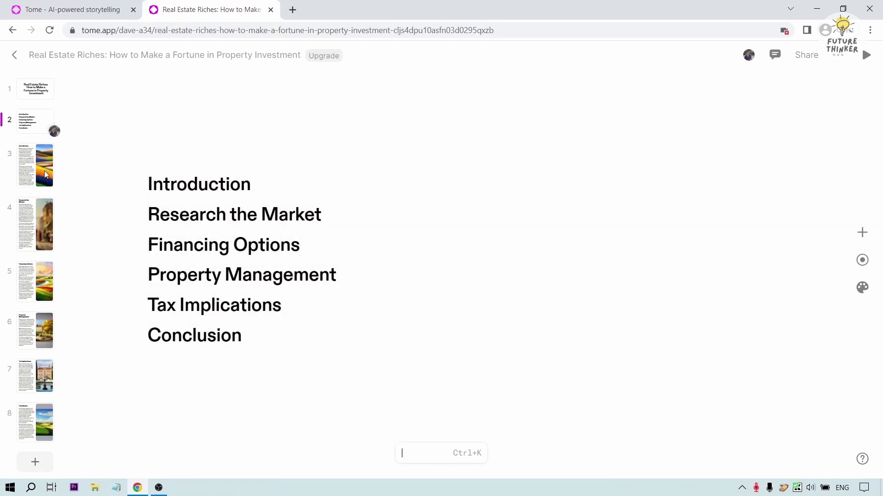
# - On slide 3, delete the Introduction's second paragraph, then undo the deletion
pyautogui.click(46, 174)
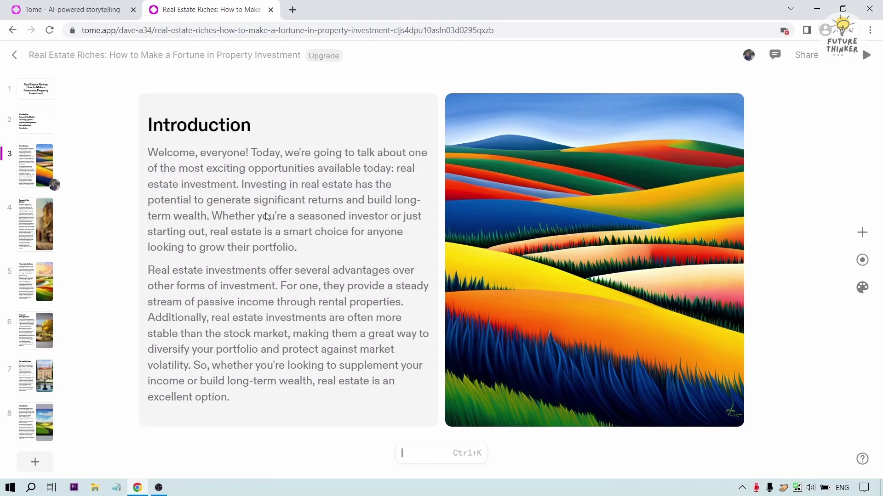
pyautogui.click(249, 203)
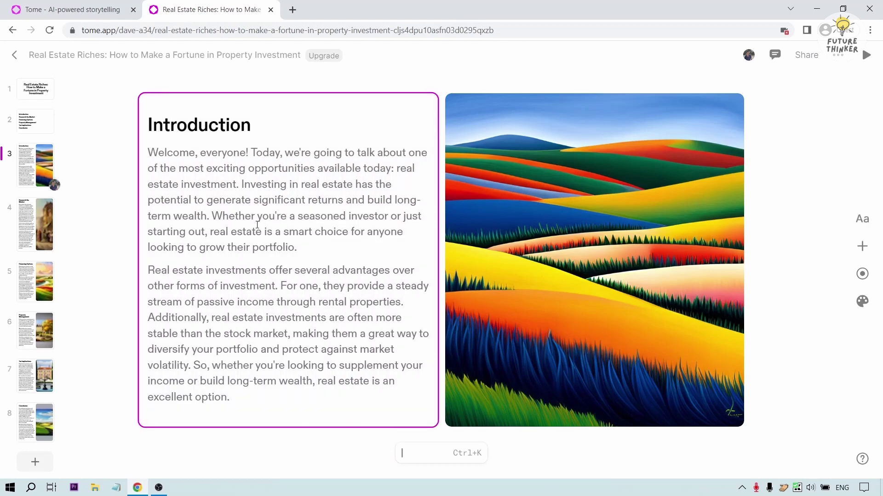
pyautogui.tripleClick(262, 278)
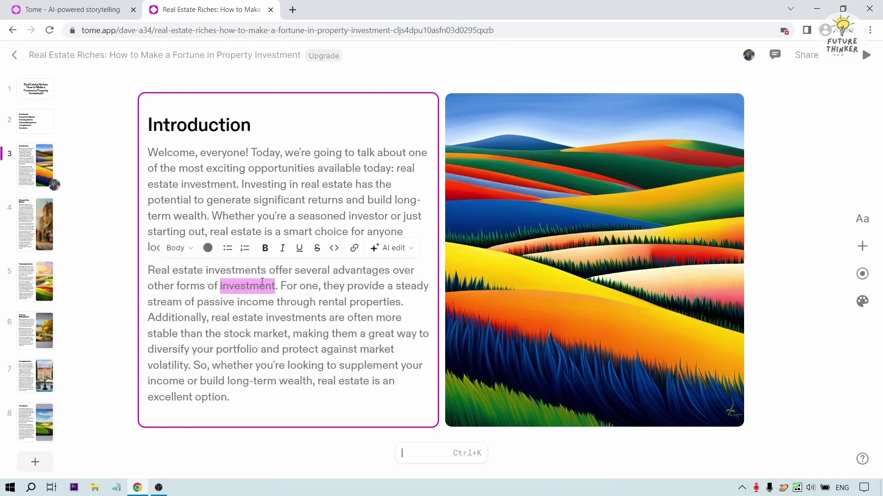
pyautogui.tripleClick(262, 281)
pyautogui.press('BackSpace')
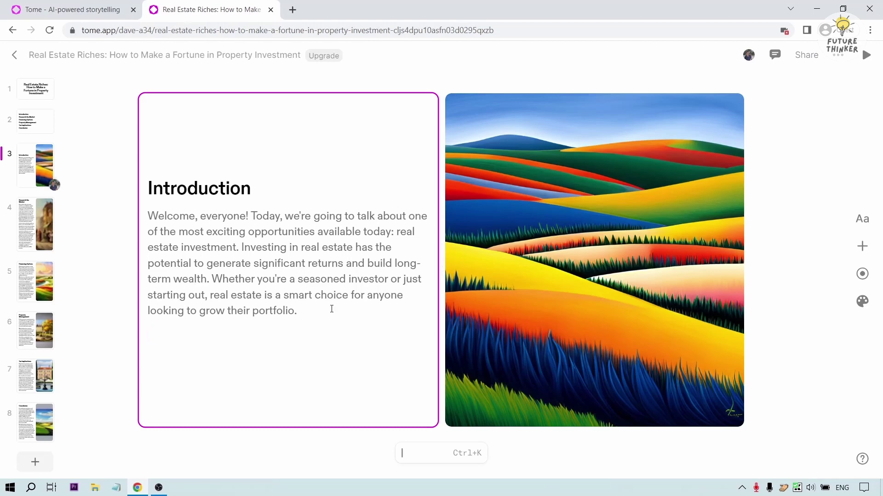
pyautogui.hotkey('ctrl', 'z')
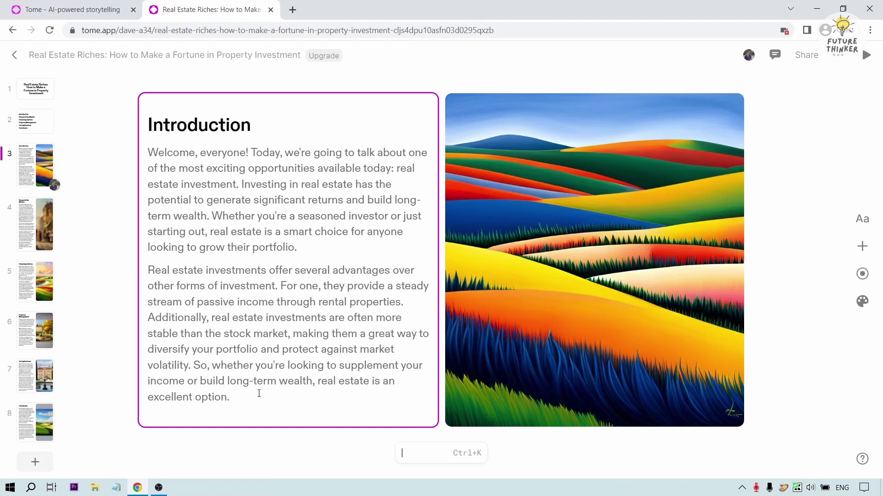
# - Add a bold 'Something... anything' line after the paragraph, then delete it
pyautogui.press('Return')
pyautogui.write('Somethi')
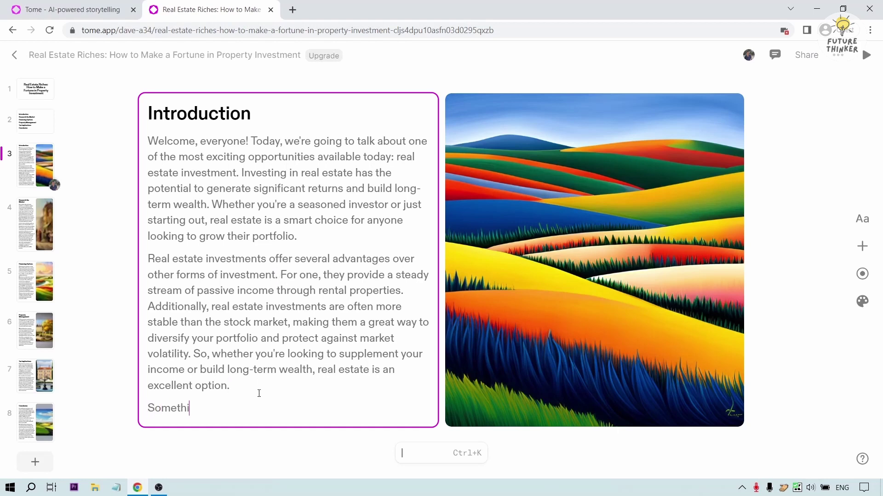
pyautogui.write('ng... anything y')
pyautogui.press('BackSpace')
pyautogui.hotkey('shift', 'Home')
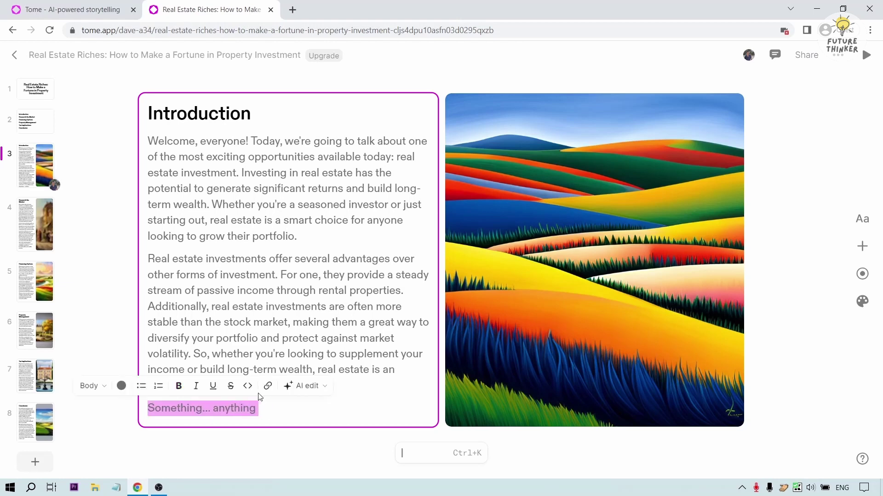
pyautogui.hotkey('ctrl', 'b')
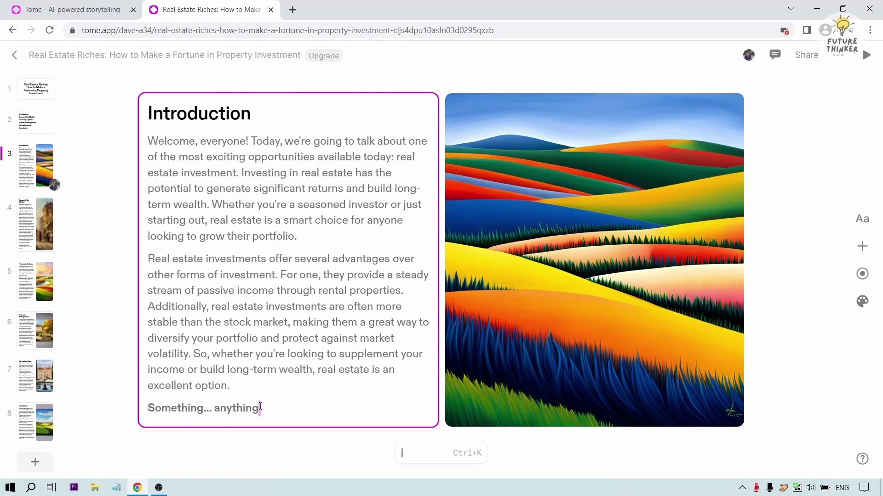
pyautogui.press('BackSpace')
pyautogui.press('BackSpace')
pyautogui.press('BackSpace')
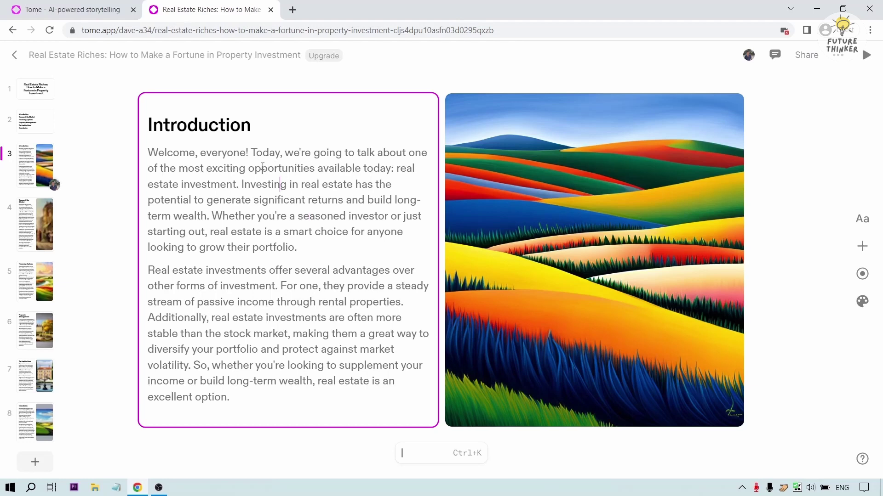
# - Make the word 'Investing' bold on the Introduction slide
pyautogui.doubleClick(220, 184)
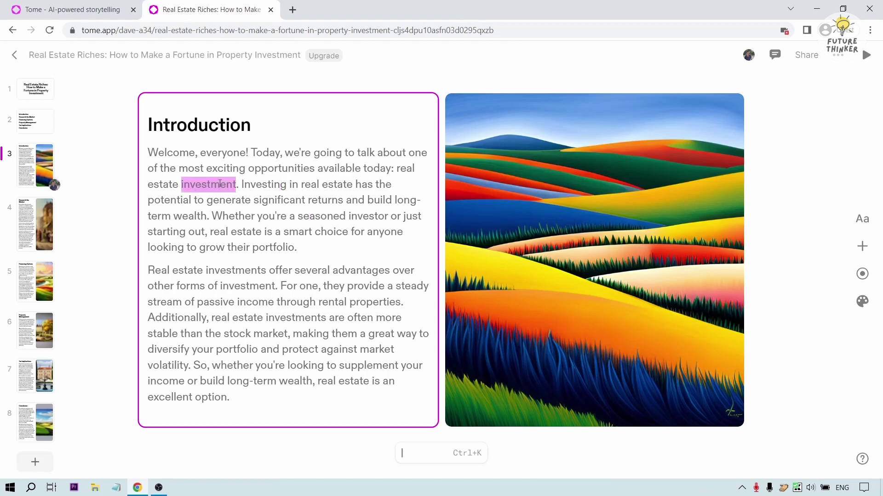
pyautogui.doubleClick(294, 185)
pyautogui.click(268, 184)
pyautogui.doubleClick(268, 184)
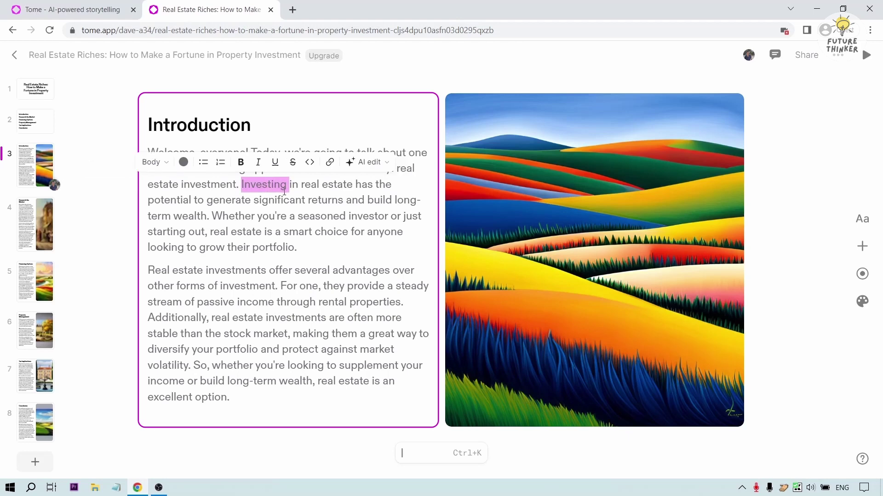
pyautogui.click(241, 161)
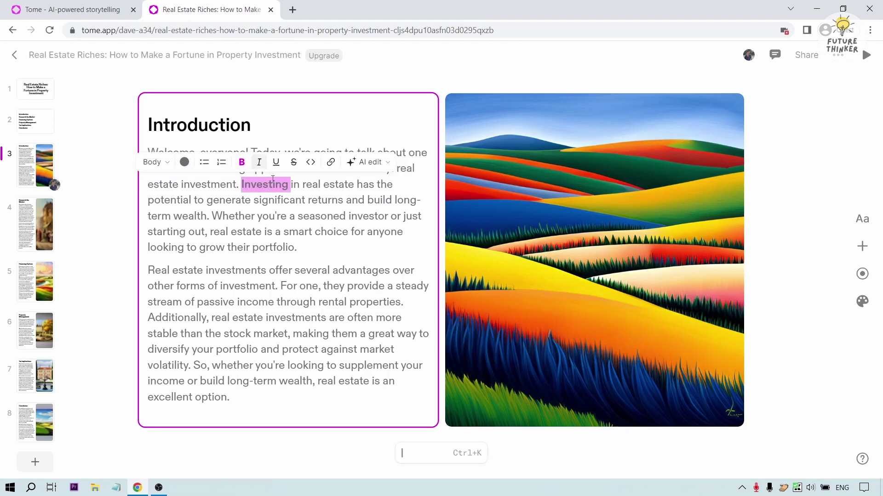
pyautogui.click(291, 200)
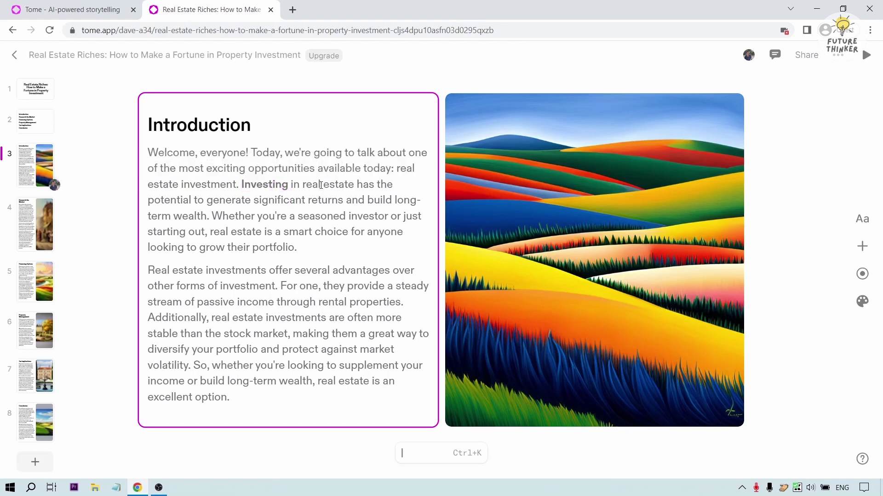
# - Select all the Introduction slide's text and change its colour to Black
pyautogui.hotkey('ctrl', 'a')
pyautogui.hotkey('ctrl', 'a')
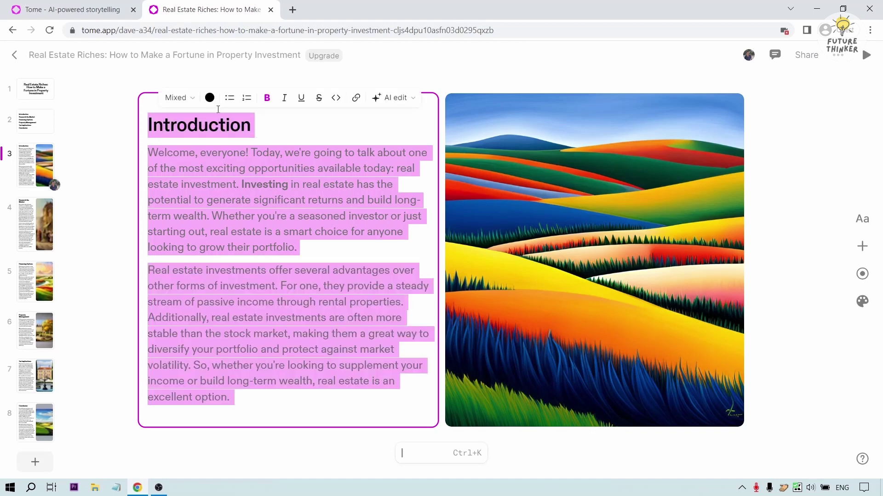
pyautogui.click(209, 98)
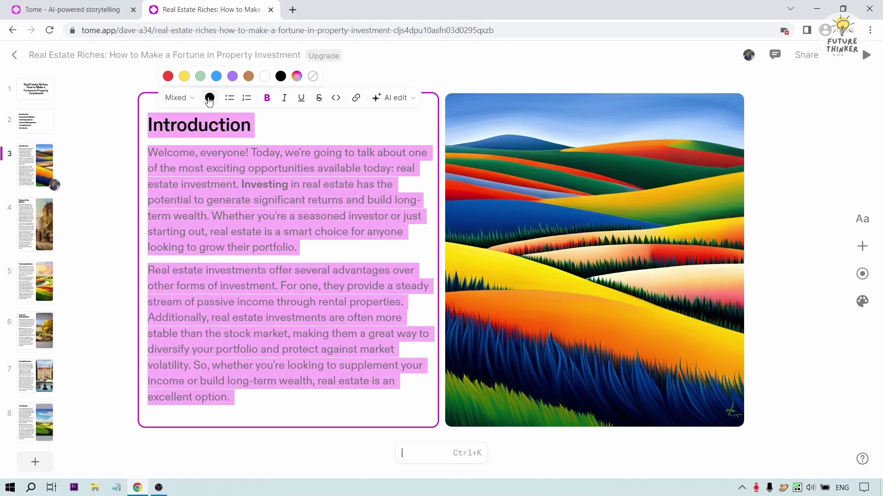
pyautogui.click(281, 77)
pyautogui.click(252, 261)
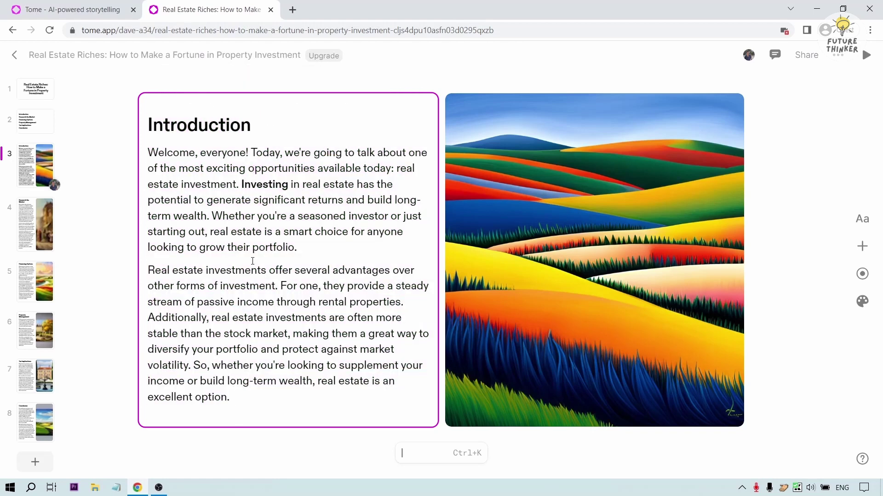
pyautogui.tripleClick(295, 199)
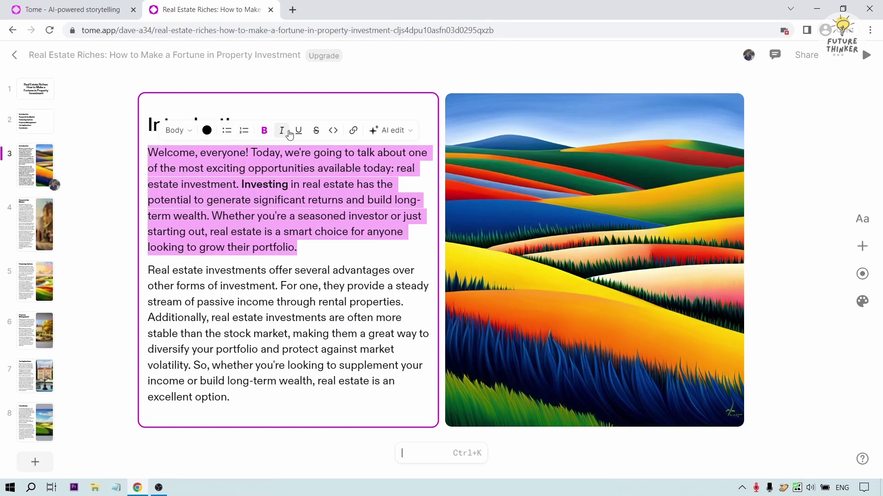
# - Select the last sentence of the Introduction's first paragraph
pyautogui.click(391, 131)
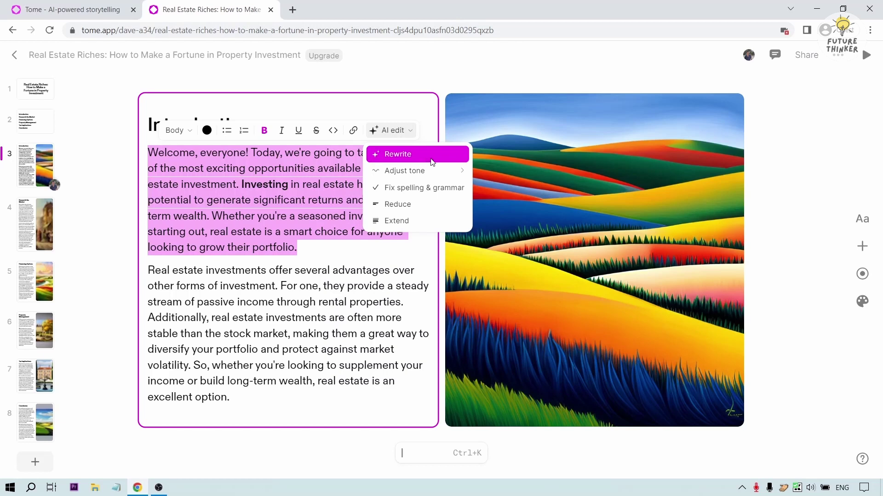
pyautogui.press('Escape')
pyautogui.click(313, 184)
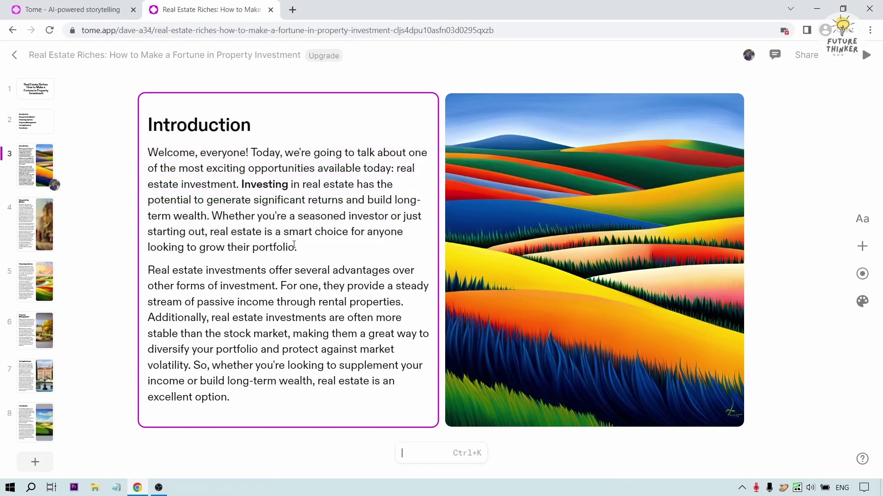
pyautogui.moveTo(320, 260); pyautogui.dragTo(243, 248)
pyautogui.click(243, 249)
pyautogui.moveTo(299, 249); pyautogui.dragTo(212, 216)
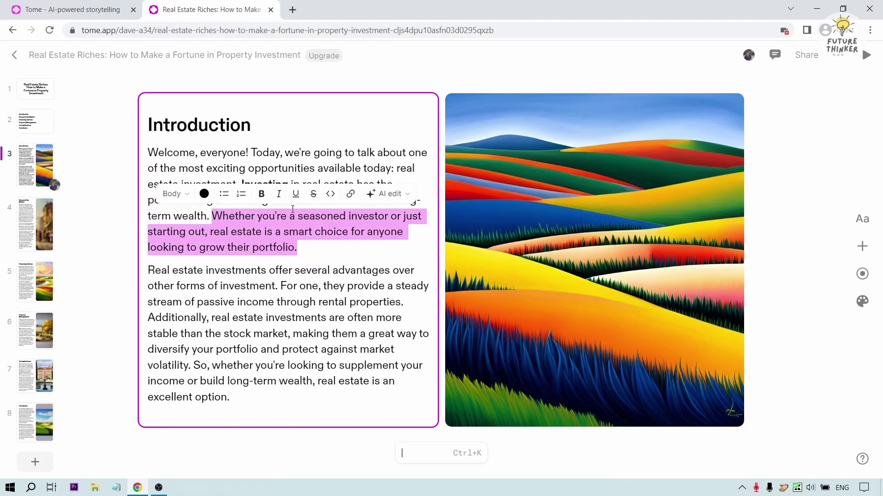
# - Use AI Rewrite on that sentence and keep the new 'Real estate is a wise option...' wording
pyautogui.click(393, 193)
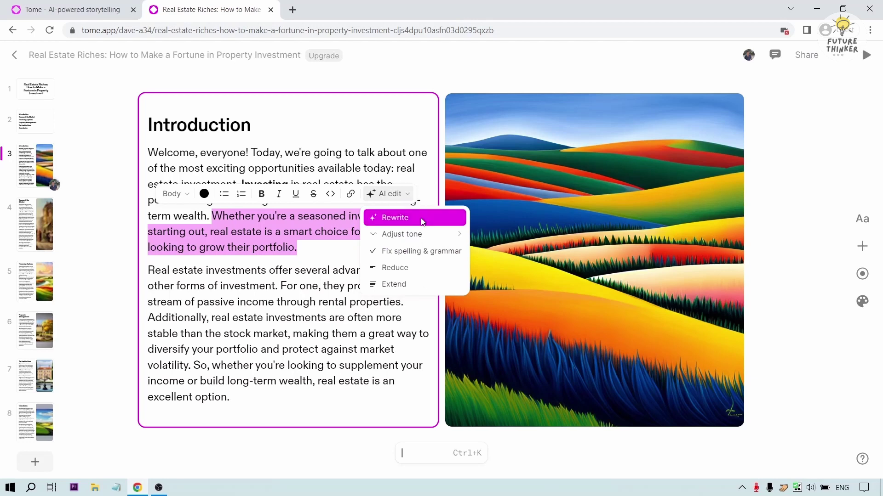
pyautogui.click(423, 222)
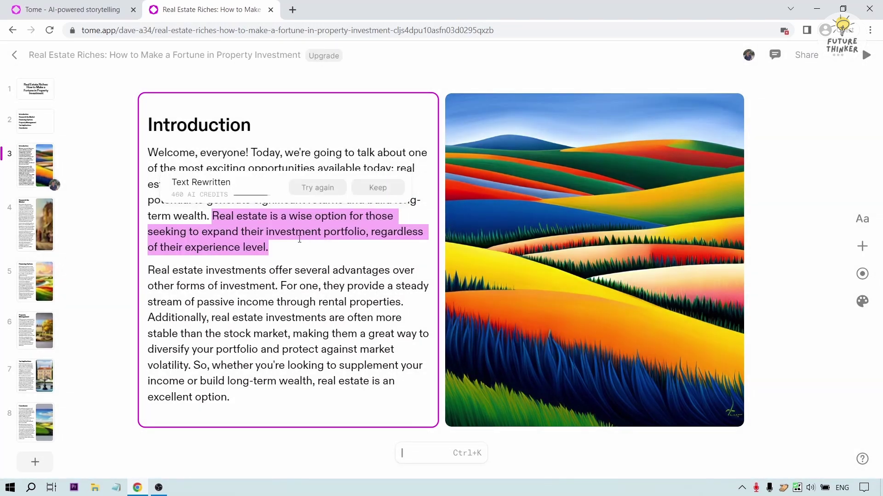
pyautogui.click(378, 189)
pyautogui.moveTo(269, 248); pyautogui.dragTo(216, 220)
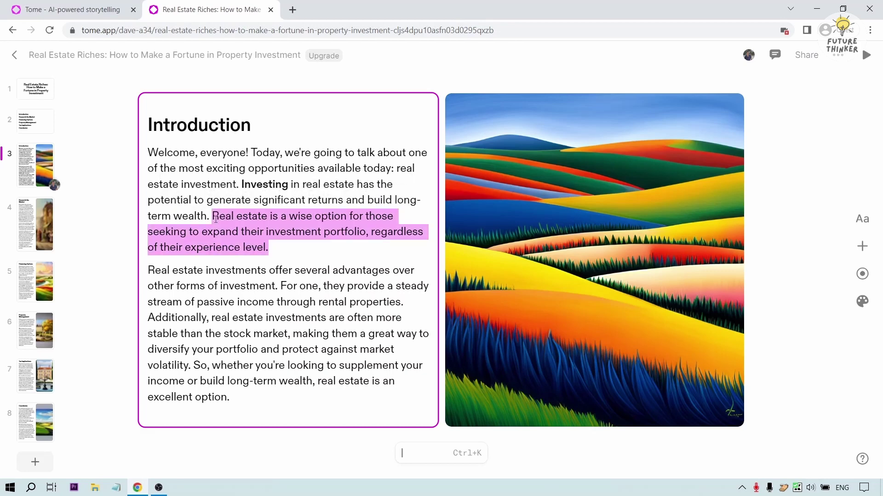
pyautogui.click(215, 219)
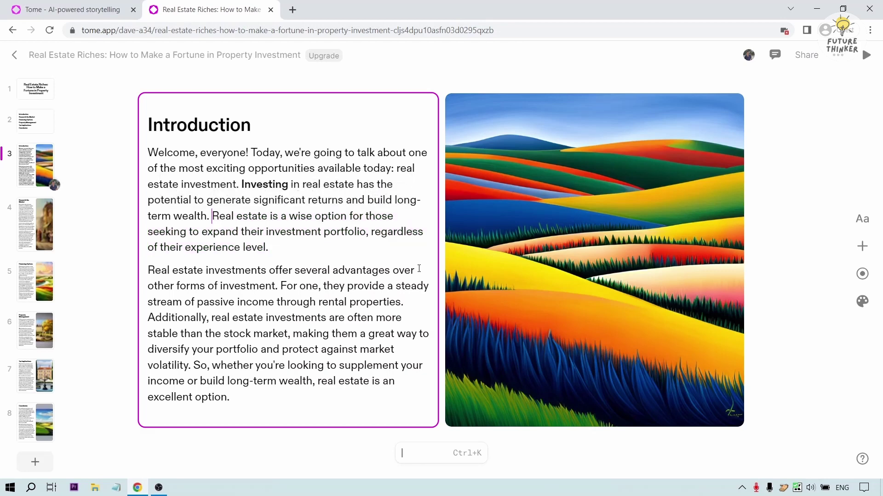
pyautogui.click(552, 219)
pyautogui.click(339, 240)
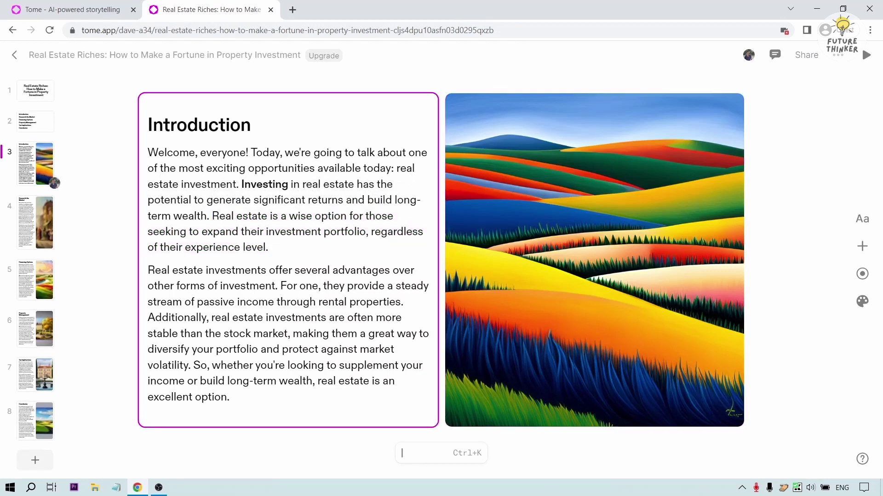
# - Go to page 8, the Conclusion slide, and bring up the layout choices for a new page
pyautogui.click(40, 228)
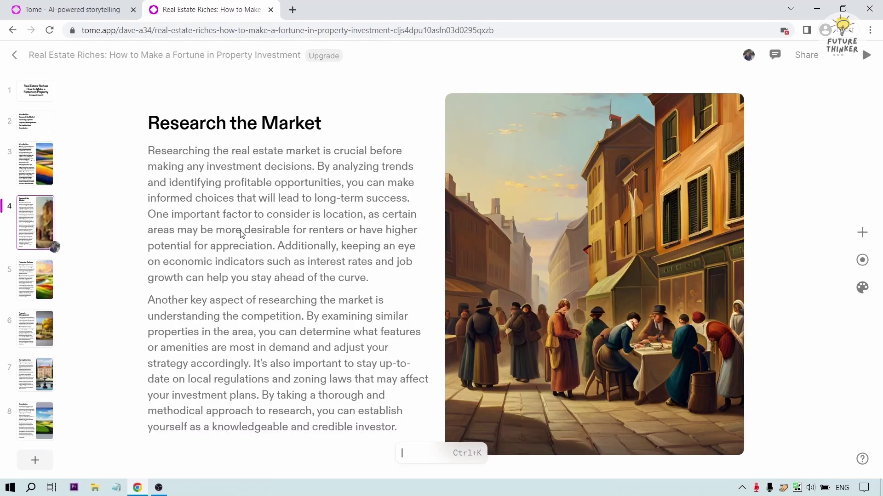
pyautogui.scroll(-1, 248, 234)
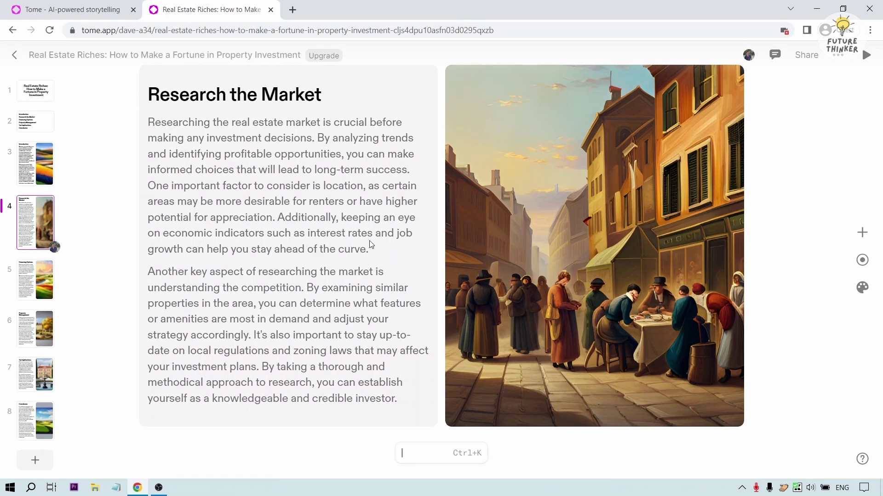
pyautogui.click(45, 425)
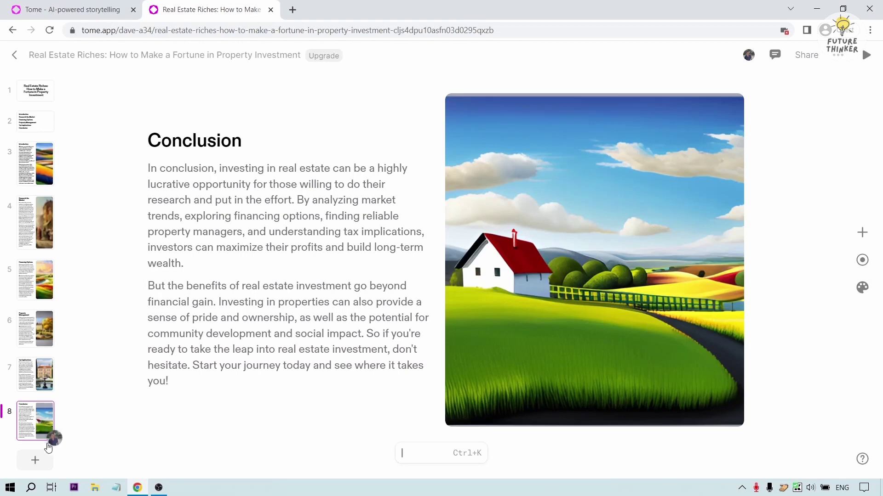
pyautogui.click(32, 466)
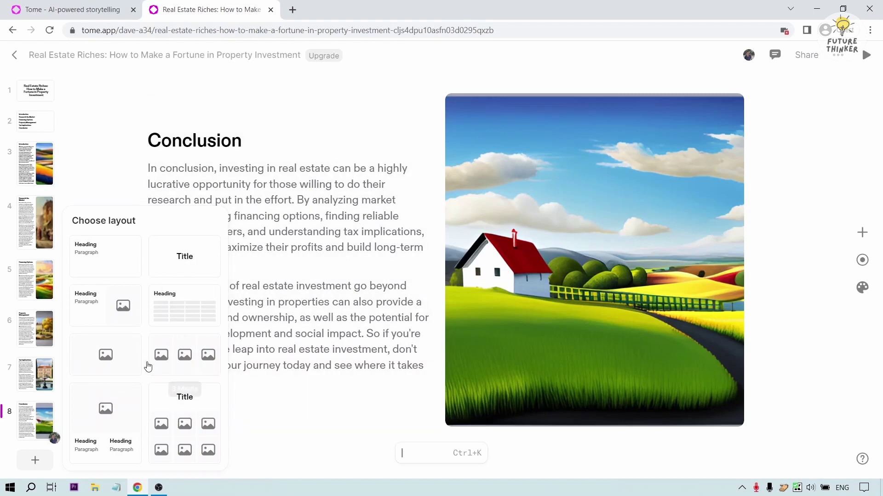
# - Add a three-image slide and fill panel one with an AI image from 'condominium, apartment, building complex'
pyautogui.click(175, 354)
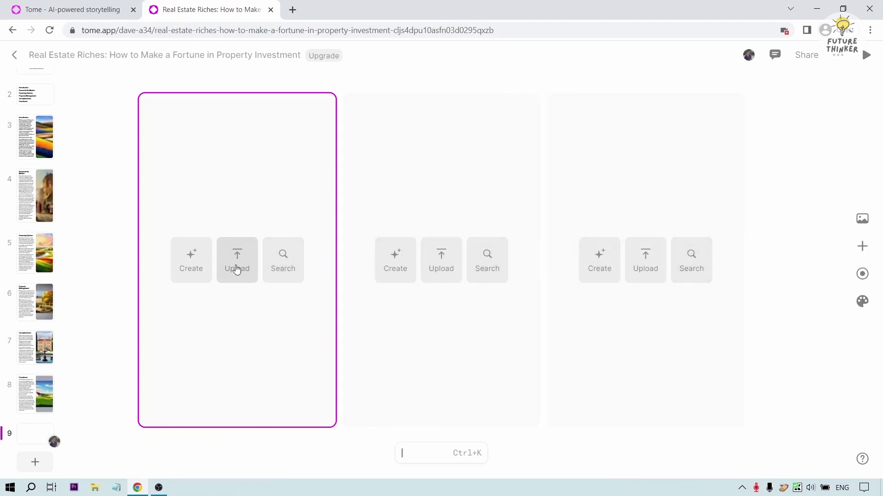
pyautogui.click(181, 272)
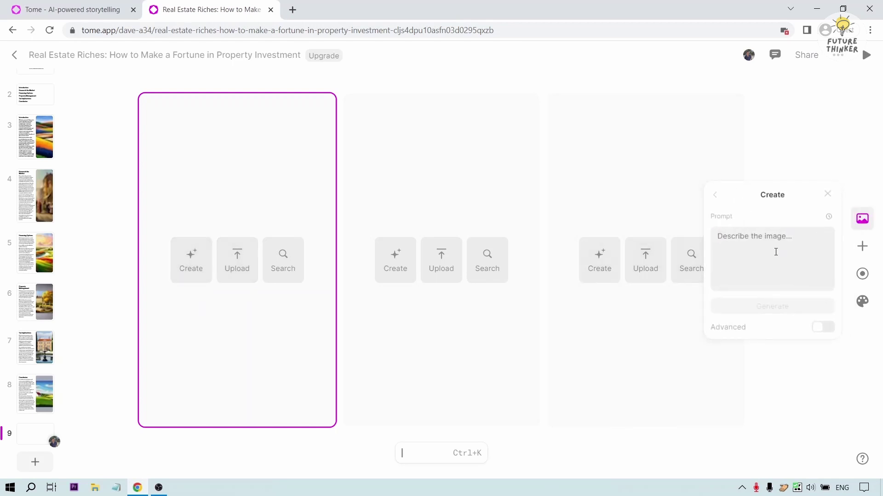
pyautogui.write('condo')
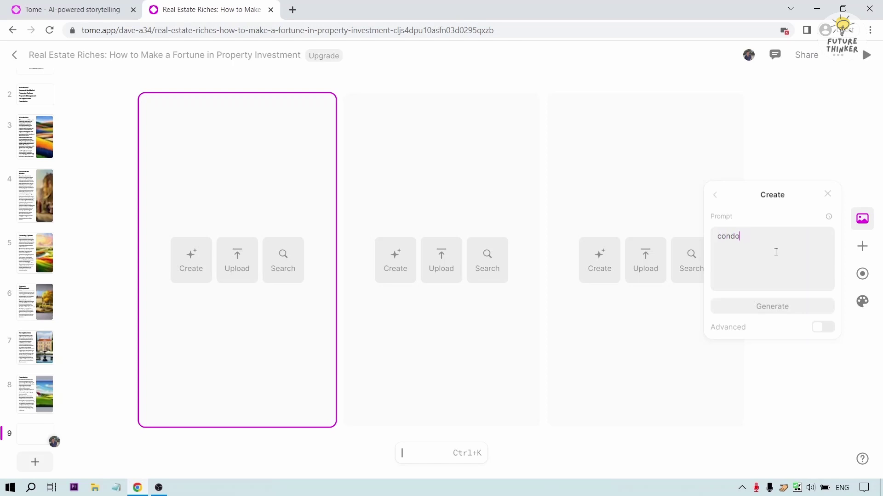
pyautogui.write('minium, apartment, building complex')
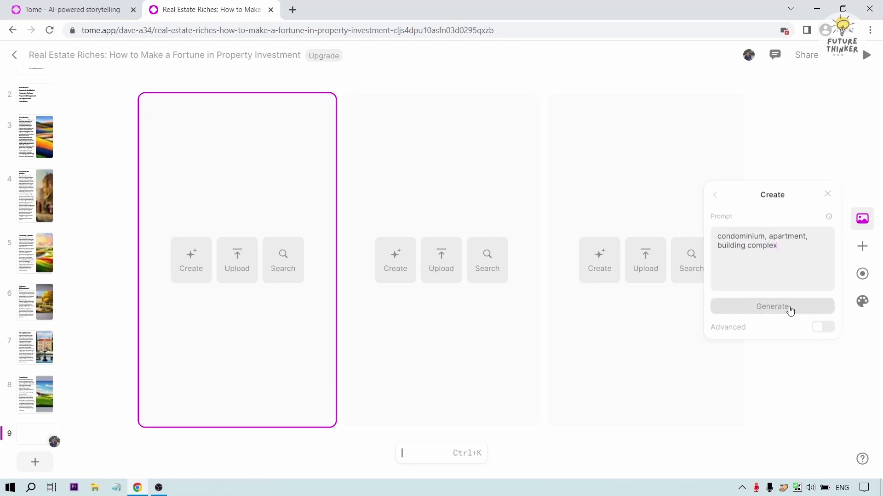
pyautogui.click(789, 307)
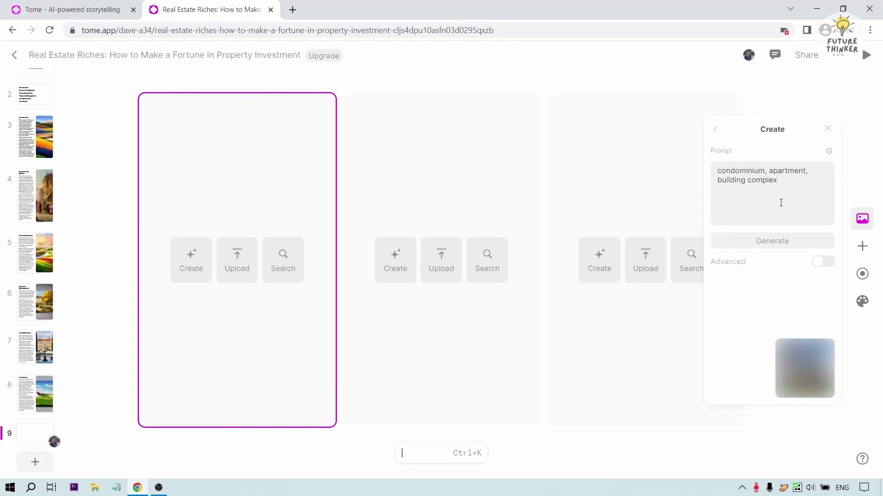
pyautogui.click(753, 295)
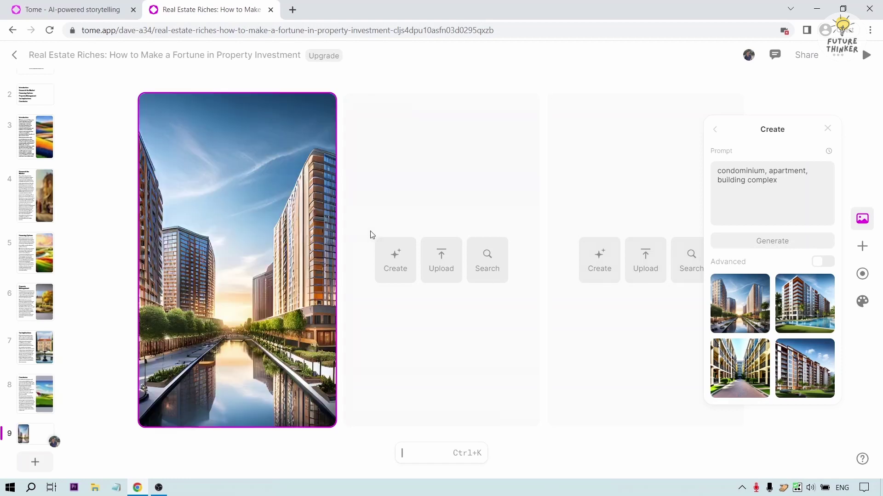
# - Generate an image from 'single detached house, single house, 1ne house' and insert it in the middle slot
pyautogui.click(395, 259)
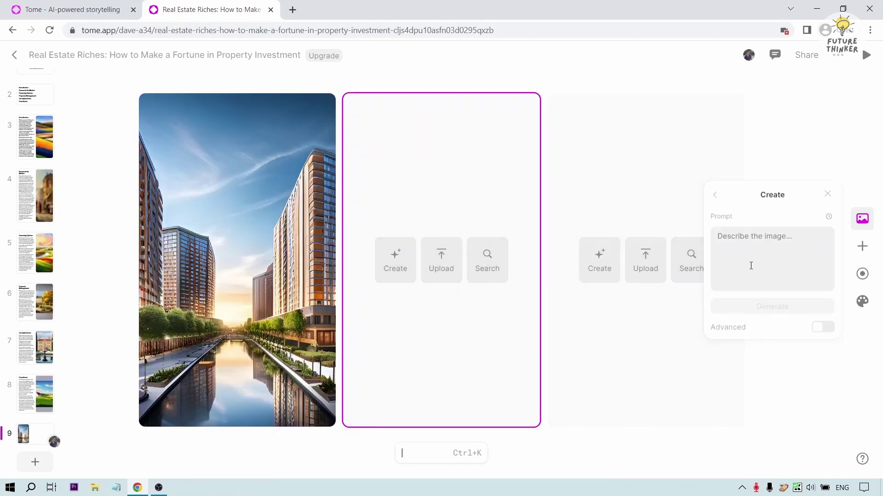
pyautogui.write('single detached house, single')
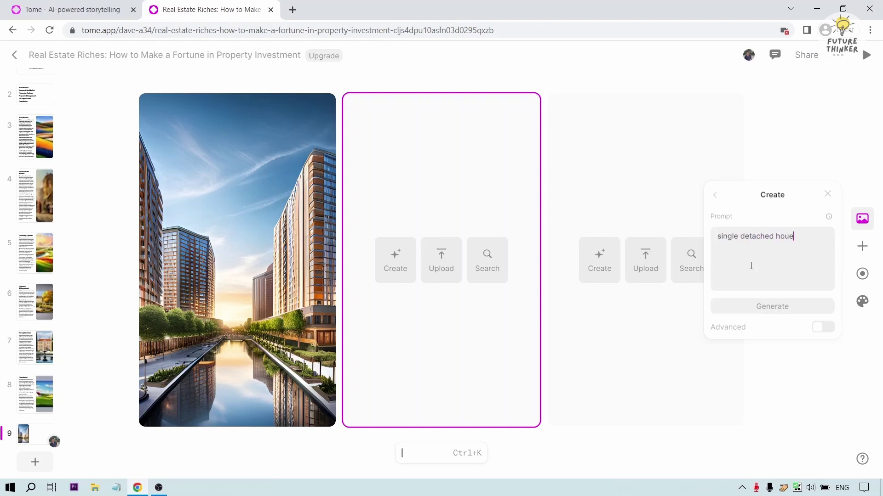
pyautogui.write(' house, 1ne house')
pyautogui.press('Return')
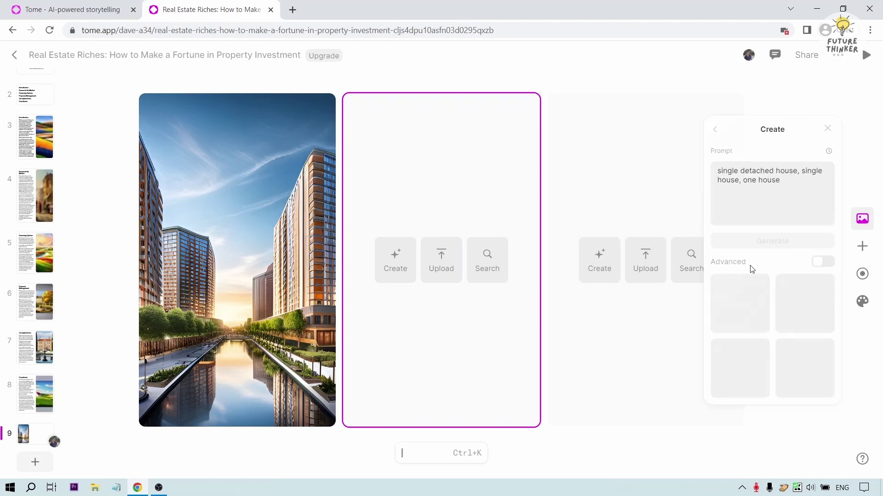
pyautogui.click(745, 318)
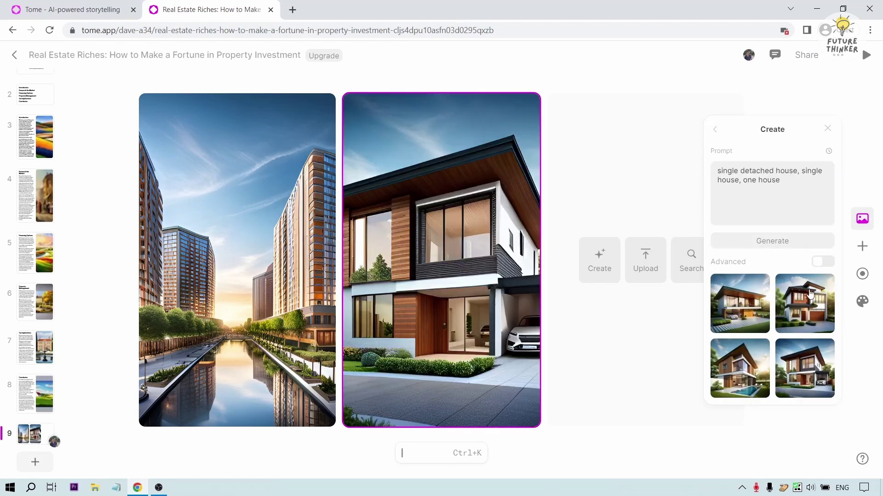
pyautogui.click(466, 315)
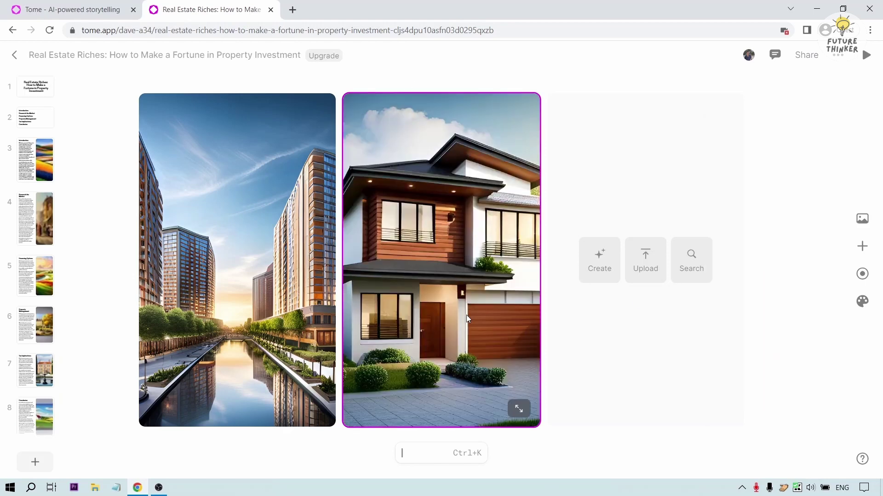
# - Scale both the house image and the city image down to 90%
pyautogui.doubleClick(464, 294)
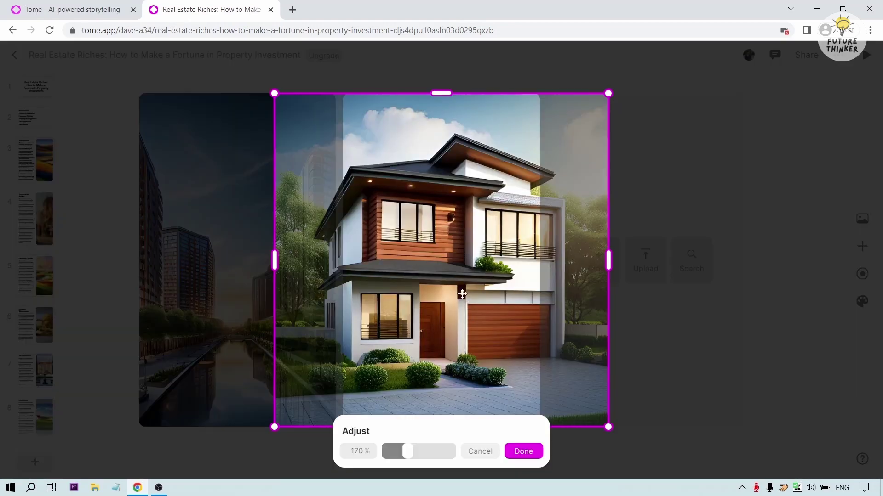
pyautogui.moveTo(408, 451); pyautogui.dragTo(398, 455)
pyautogui.click(633, 406)
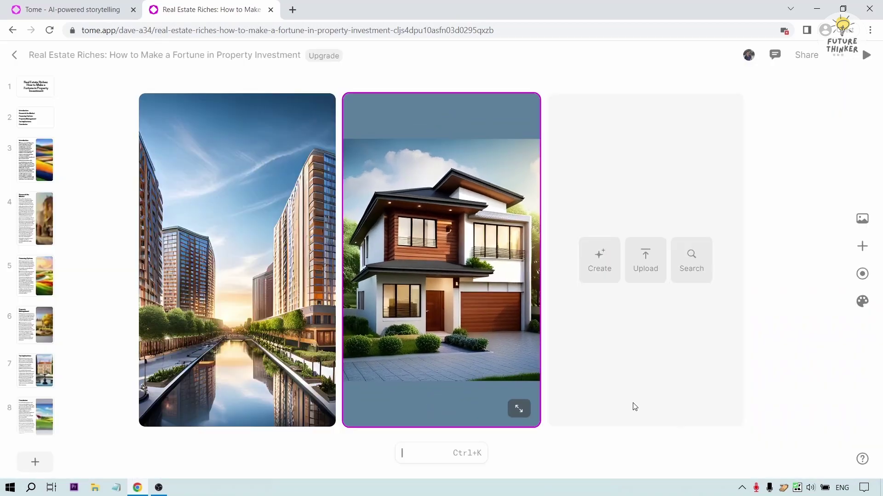
pyautogui.click(232, 251)
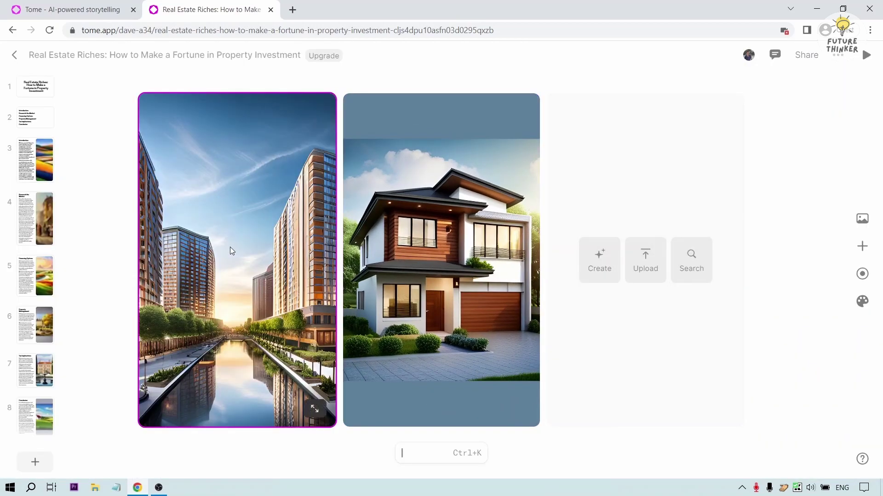
pyautogui.doubleClick(231, 250)
pyautogui.moveTo(206, 450); pyautogui.dragTo(194, 454)
pyautogui.click(158, 453)
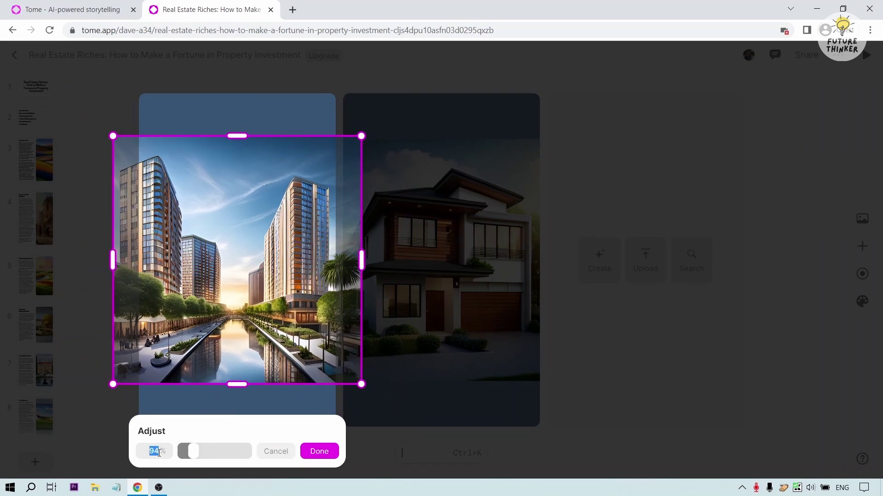
pyautogui.write('9')
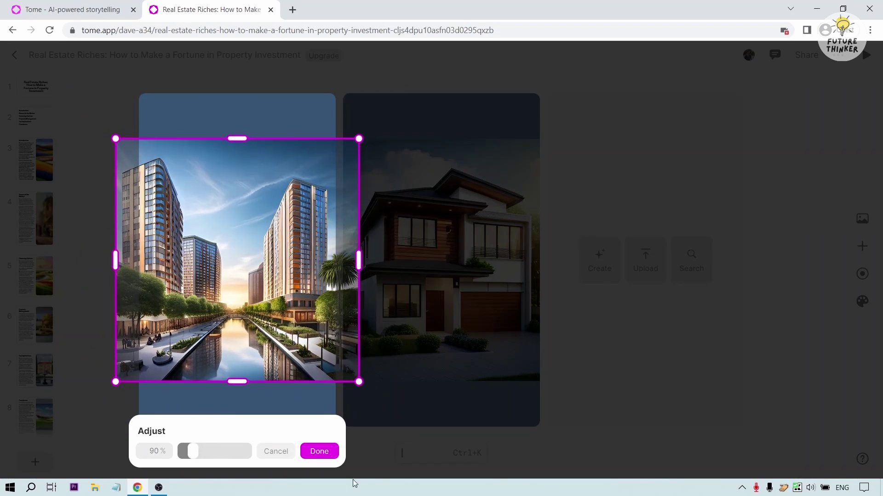
pyautogui.click(319, 452)
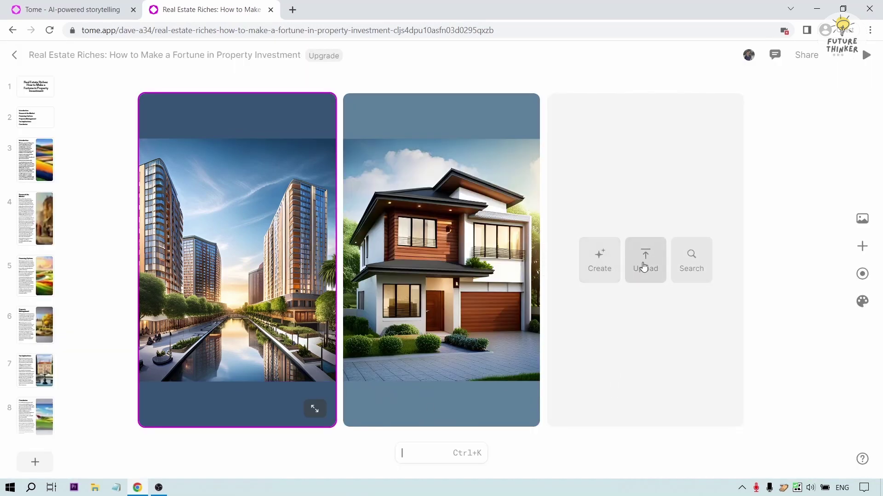
# - Generate an image from 'house, countryside, province, mountai' and insert the mountain house in the third slot
pyautogui.click(599, 257)
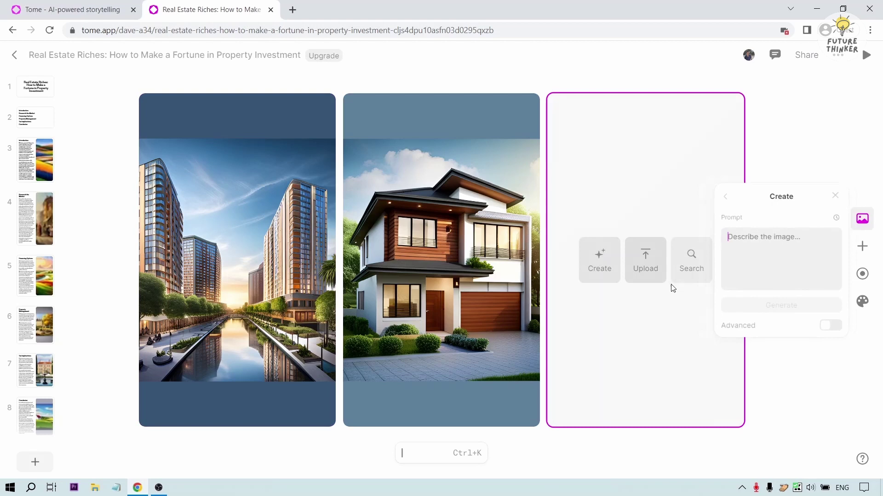
pyautogui.click(748, 264)
pyautogui.write('house, co')
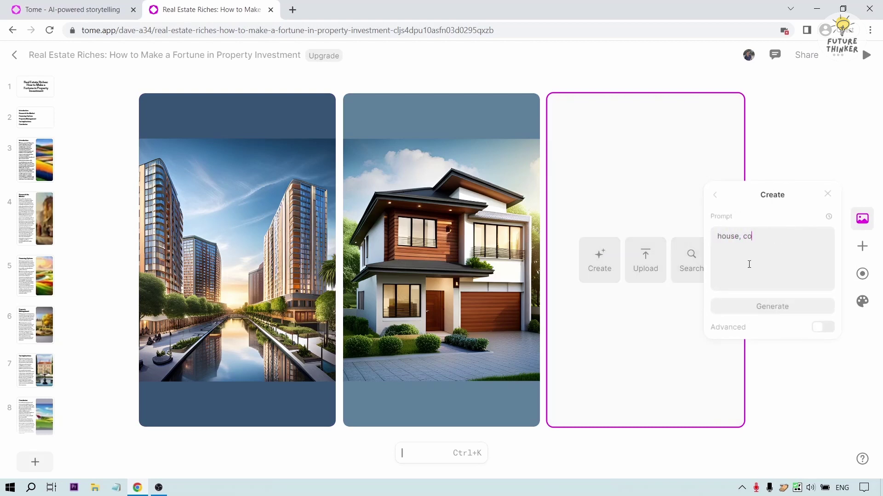
pyautogui.write('untryside, province, mountain')
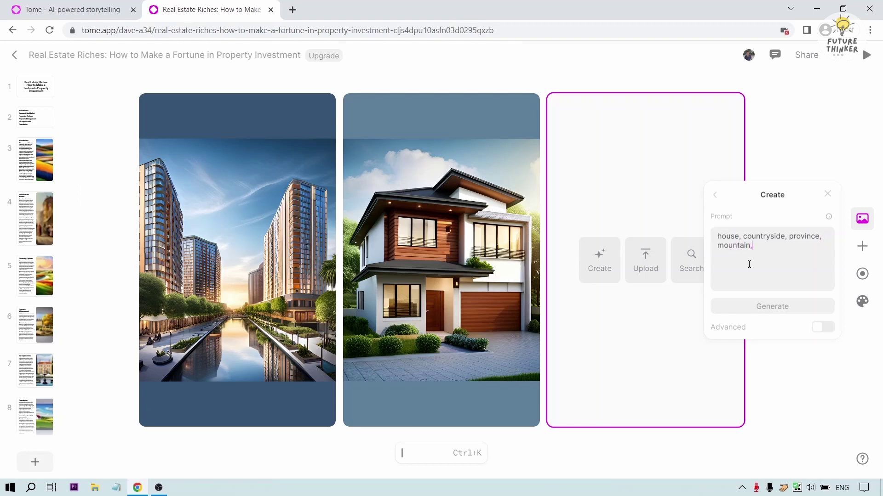
pyautogui.press('Return')
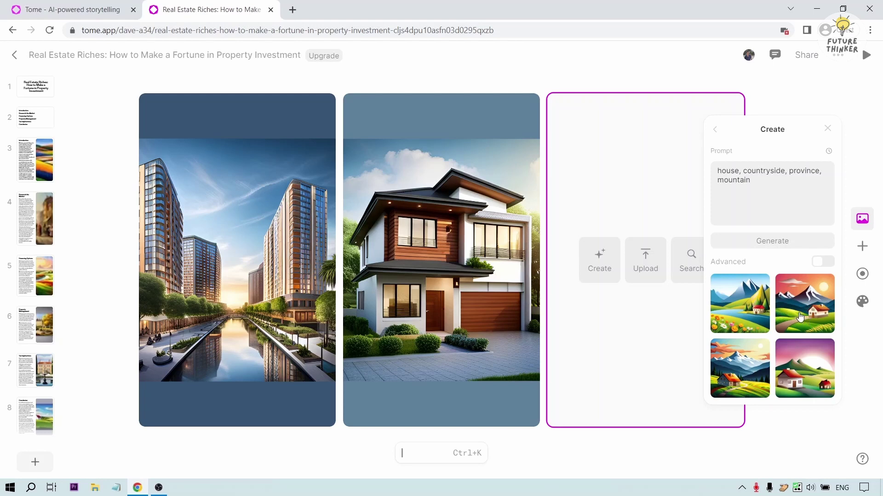
pyautogui.click(800, 318)
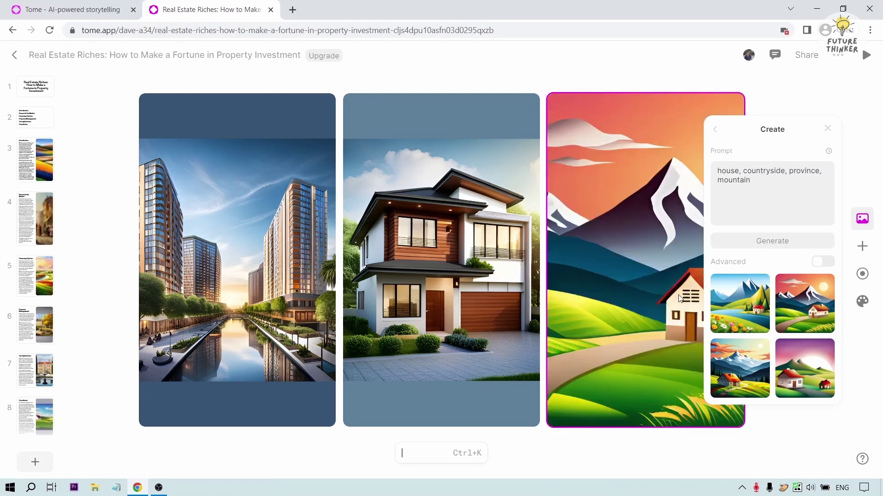
# - Adjust the mountain house image's scale so it sits on a coloured background
pyautogui.click(618, 260)
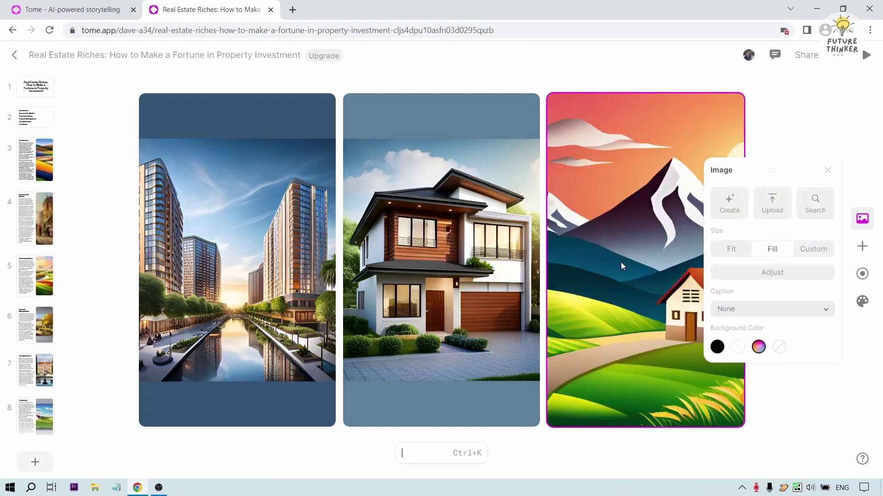
pyautogui.click(869, 220)
pyautogui.doubleClick(625, 296)
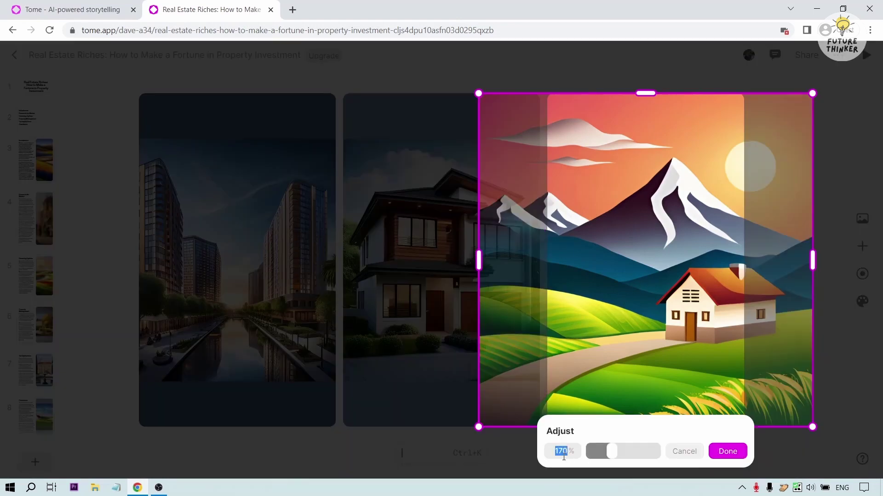
pyautogui.click(570, 455)
pyautogui.click(727, 452)
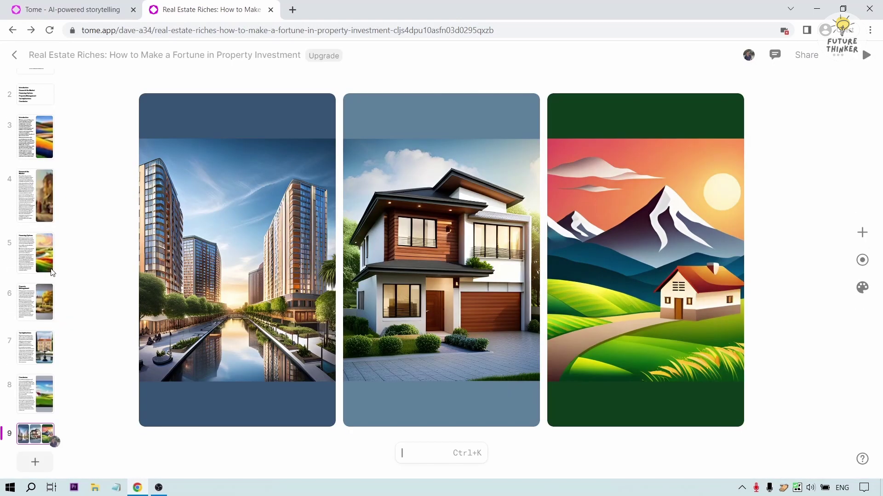
# - Play the deck from slide 1 and advance through to the Property Management slide
pyautogui.scroll(2, 45, 257)
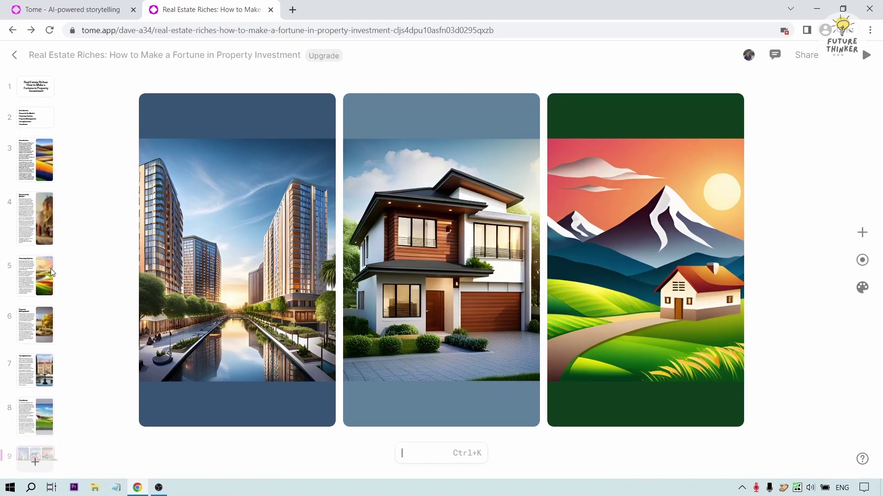
pyautogui.click(36, 92)
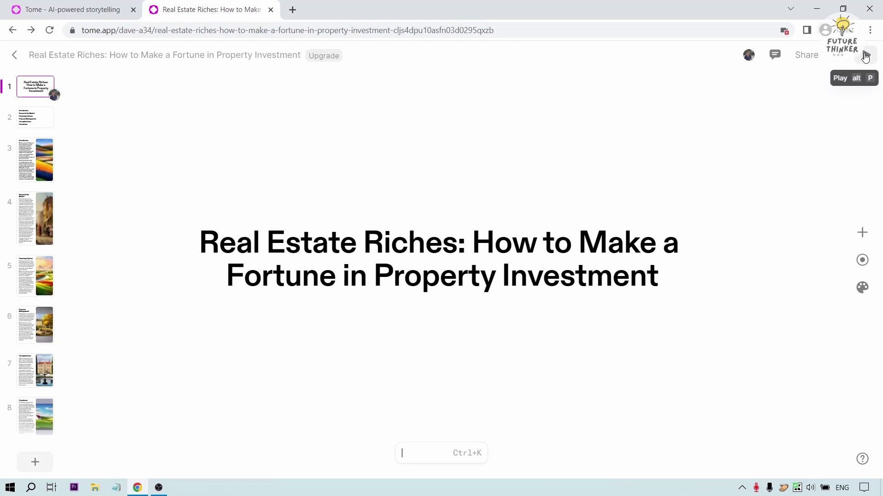
pyautogui.click(865, 56)
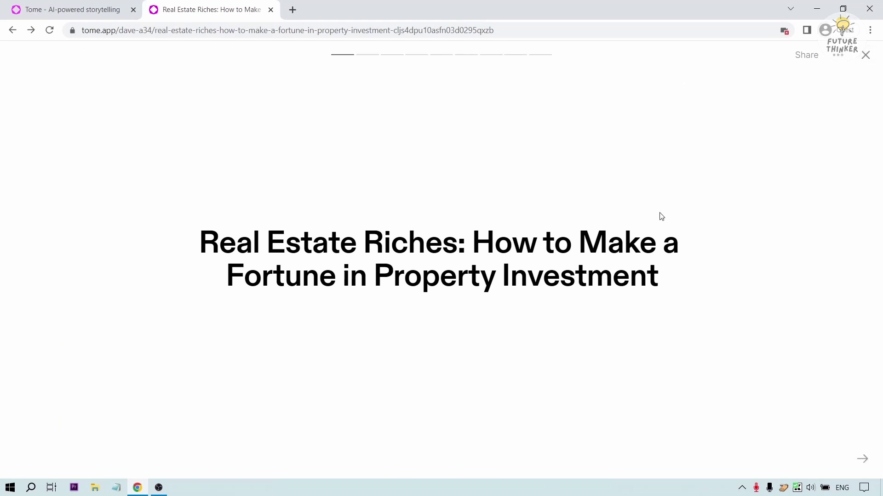
pyautogui.press('Right')
pyautogui.press('Right')
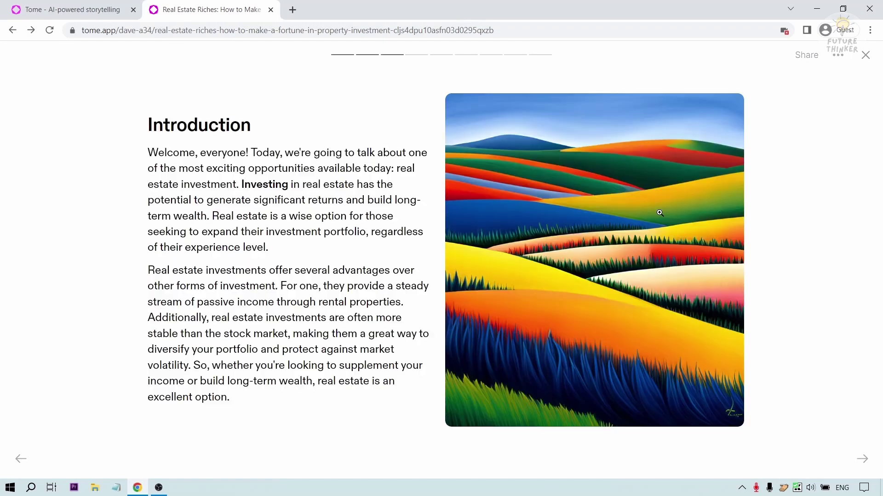
pyautogui.press('Right')
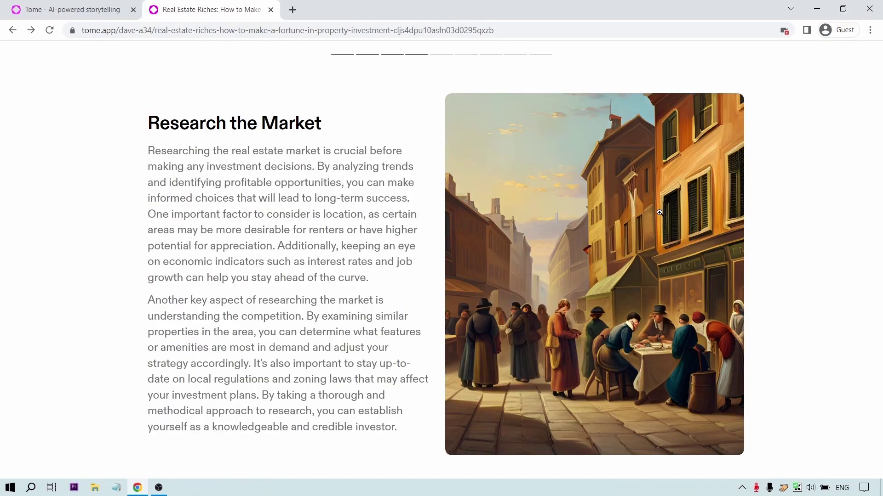
pyautogui.press('Right')
pyautogui.press('Right')
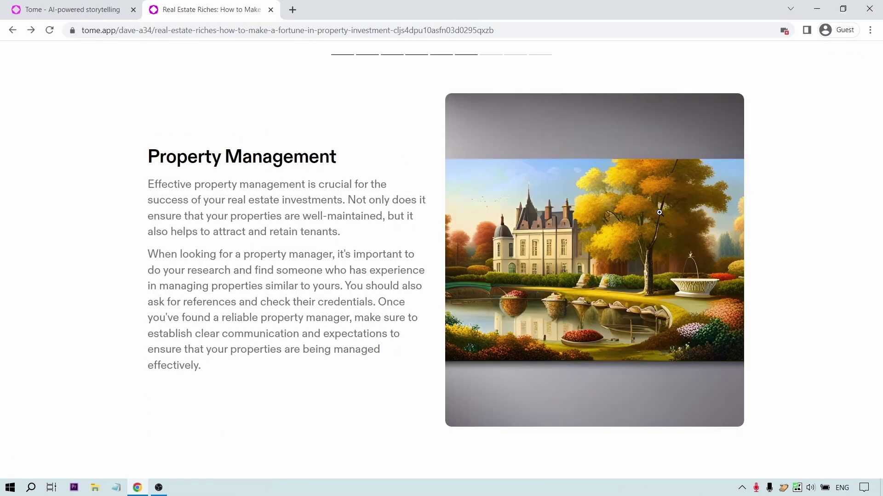
pyautogui.press('Right')
pyautogui.press('Right')
pyautogui.press('Right')
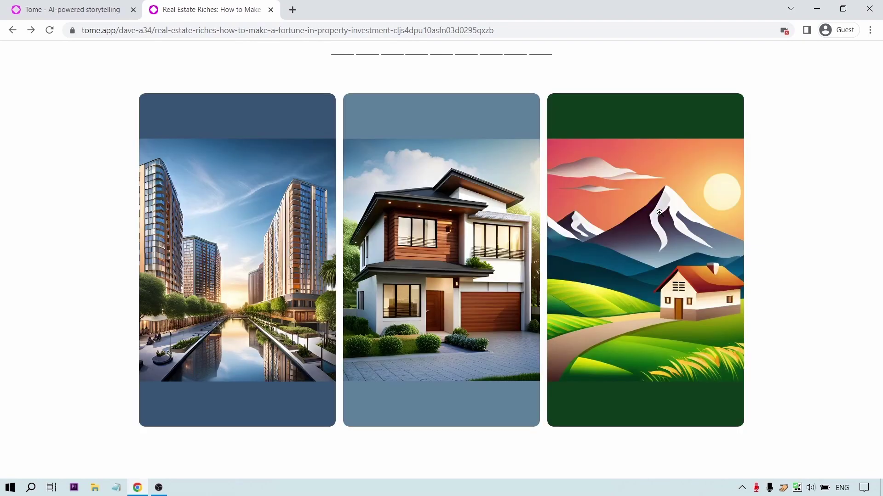